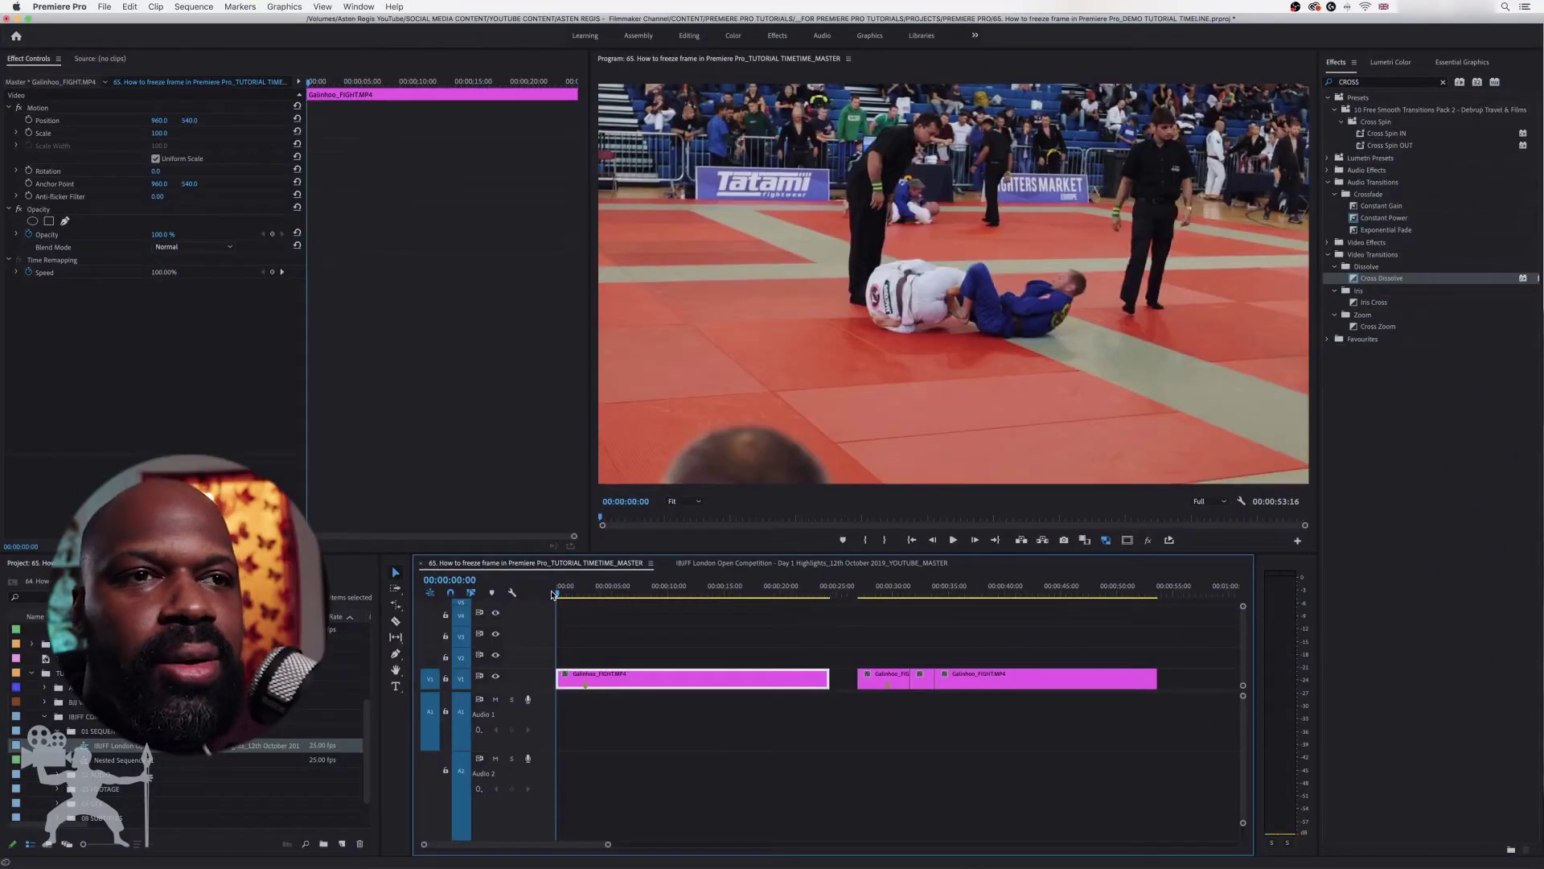
Step: Insert a two-second frame hold into Galinhoo_FIGHT.MP4 at 00:00:03:14 and play it back
{"action": "key", "text": "space"}
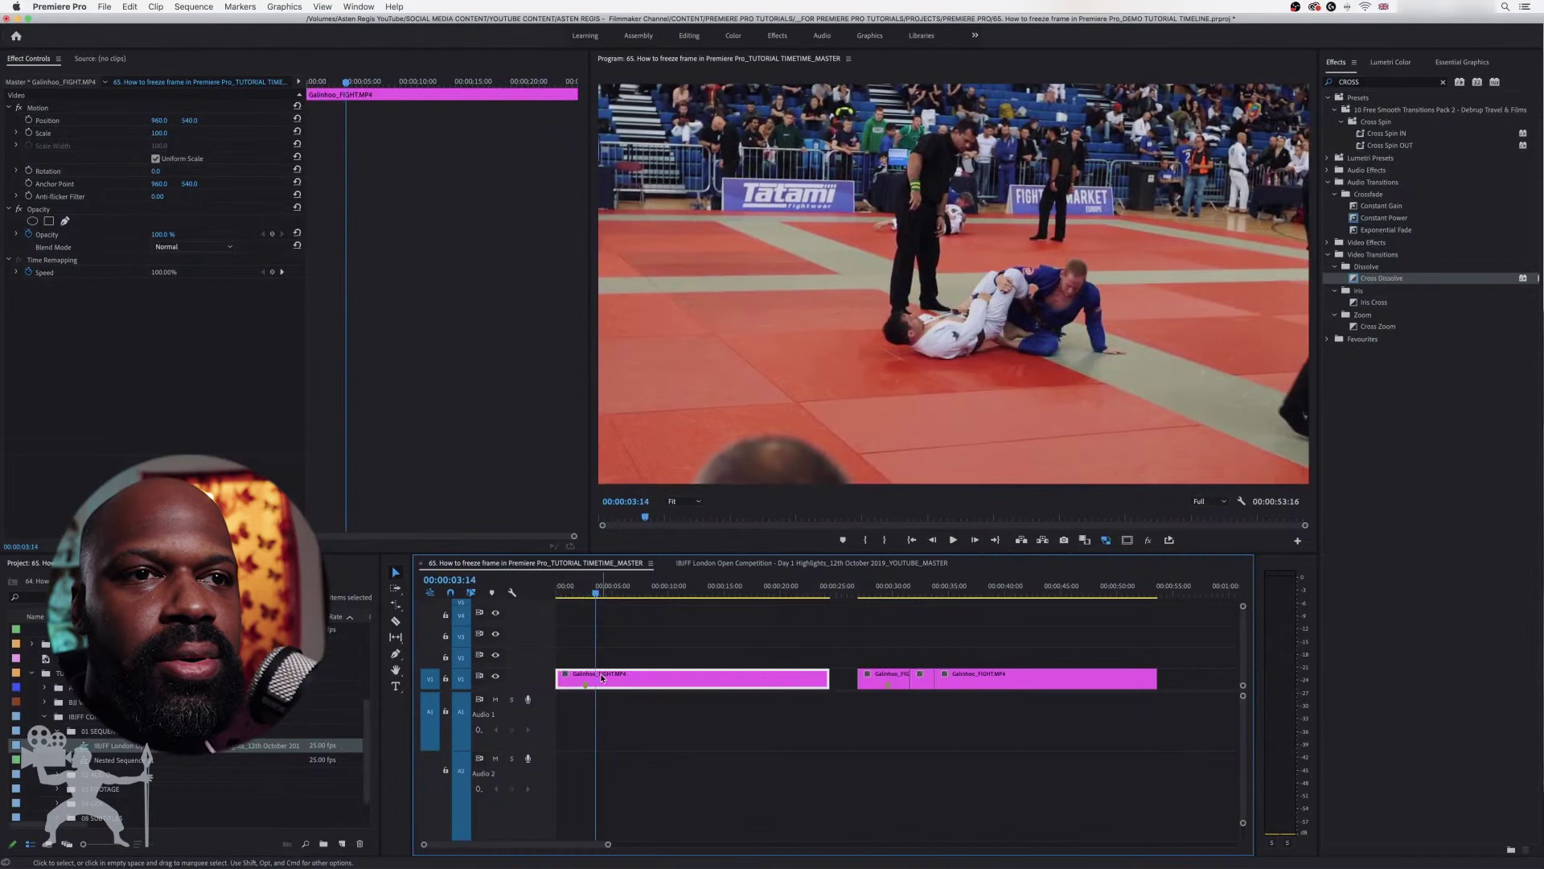
{"action": "right_click", "coordinate": [602, 678]}
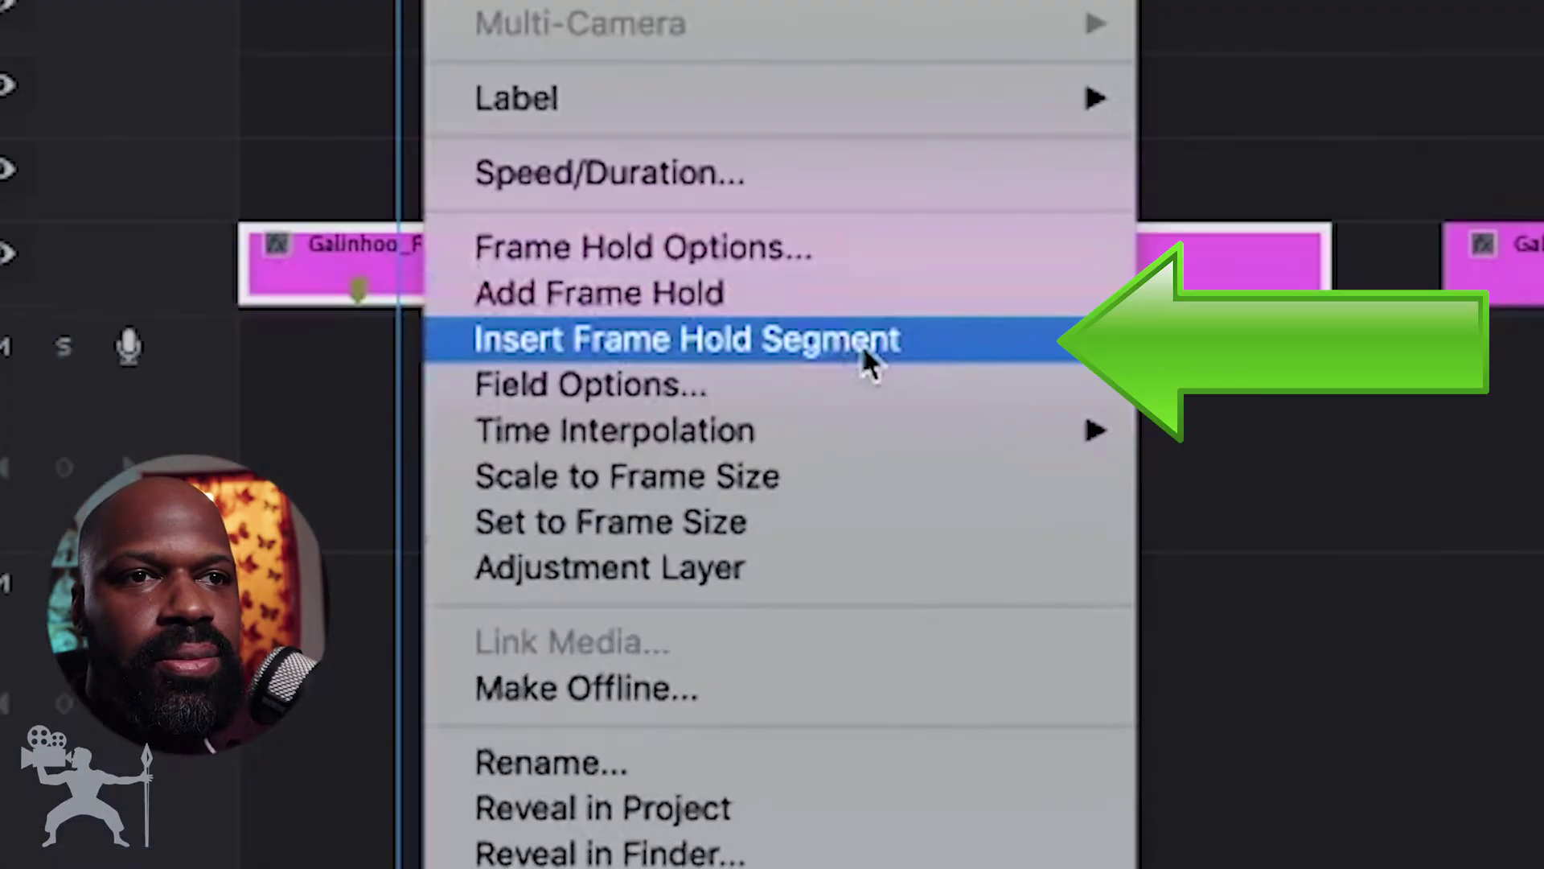
{"action": "left_click", "coordinate": [950, 354]}
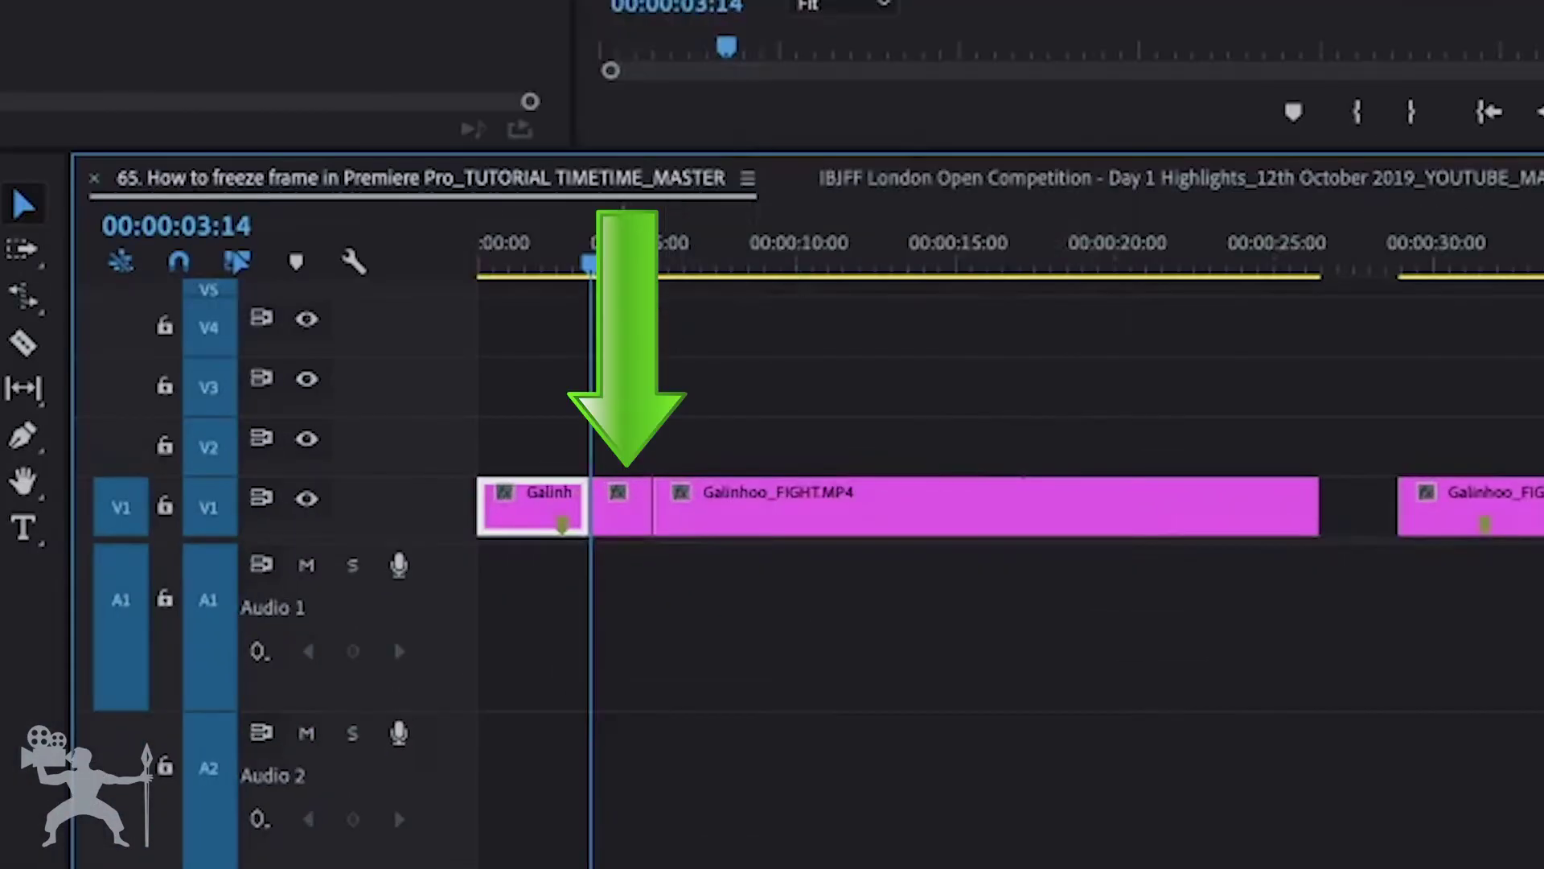
{"action": "key", "text": "space"}
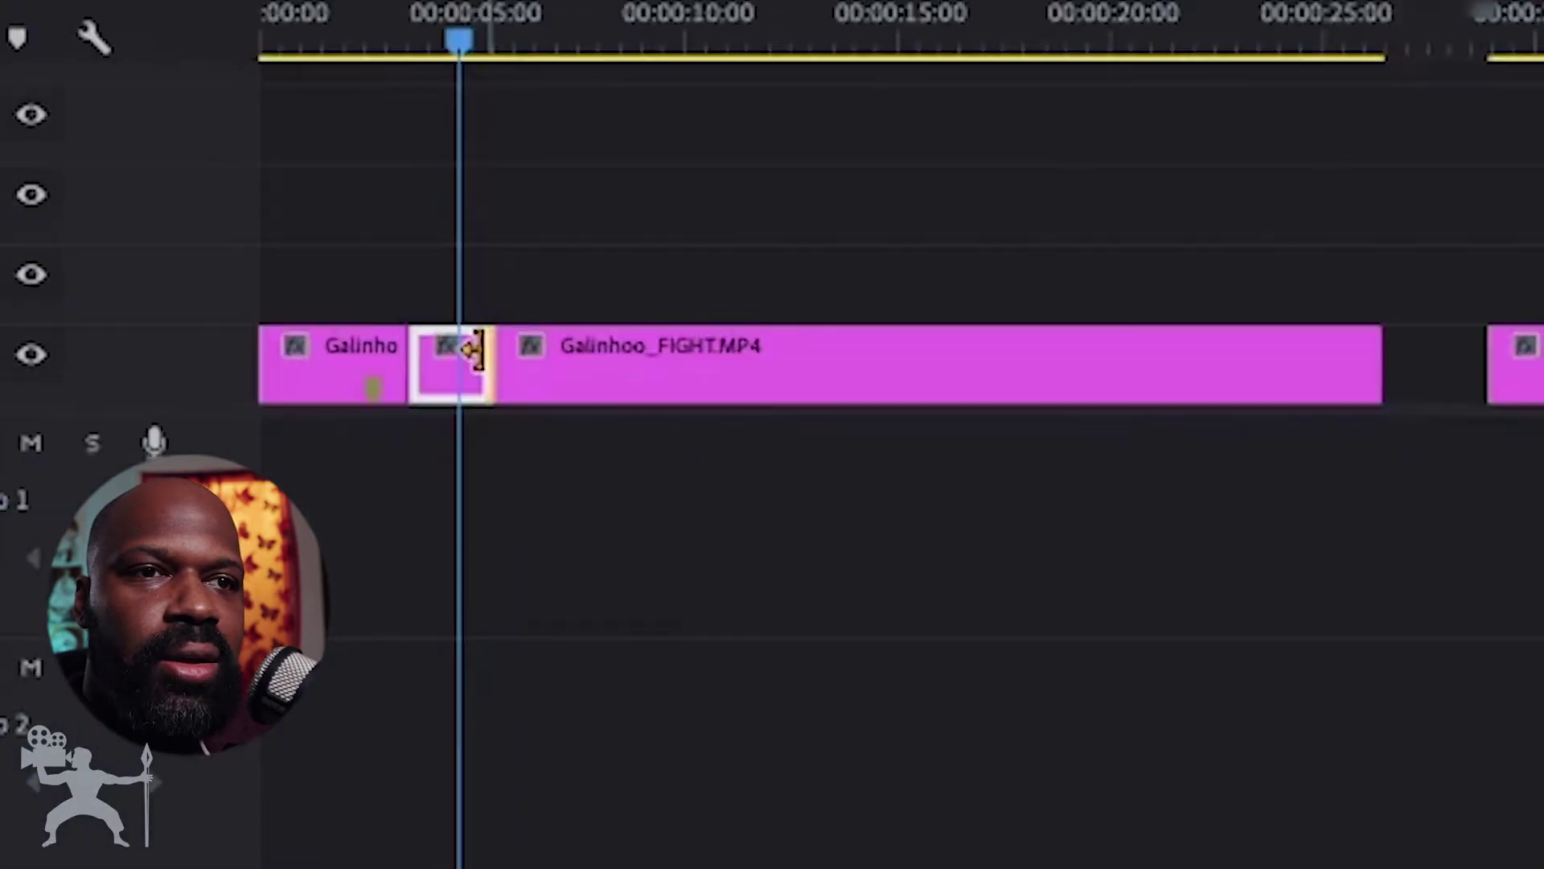
Step: Ripple-extend the frame hold segment to about 00:00:04:16 and play it back
{"action": "left_click_drag", "start_coordinate": [612, 675], "coordinate": [639, 676]}
{"action": "left_click_drag", "start_coordinate": [578, 351], "coordinate": [590, 351]}
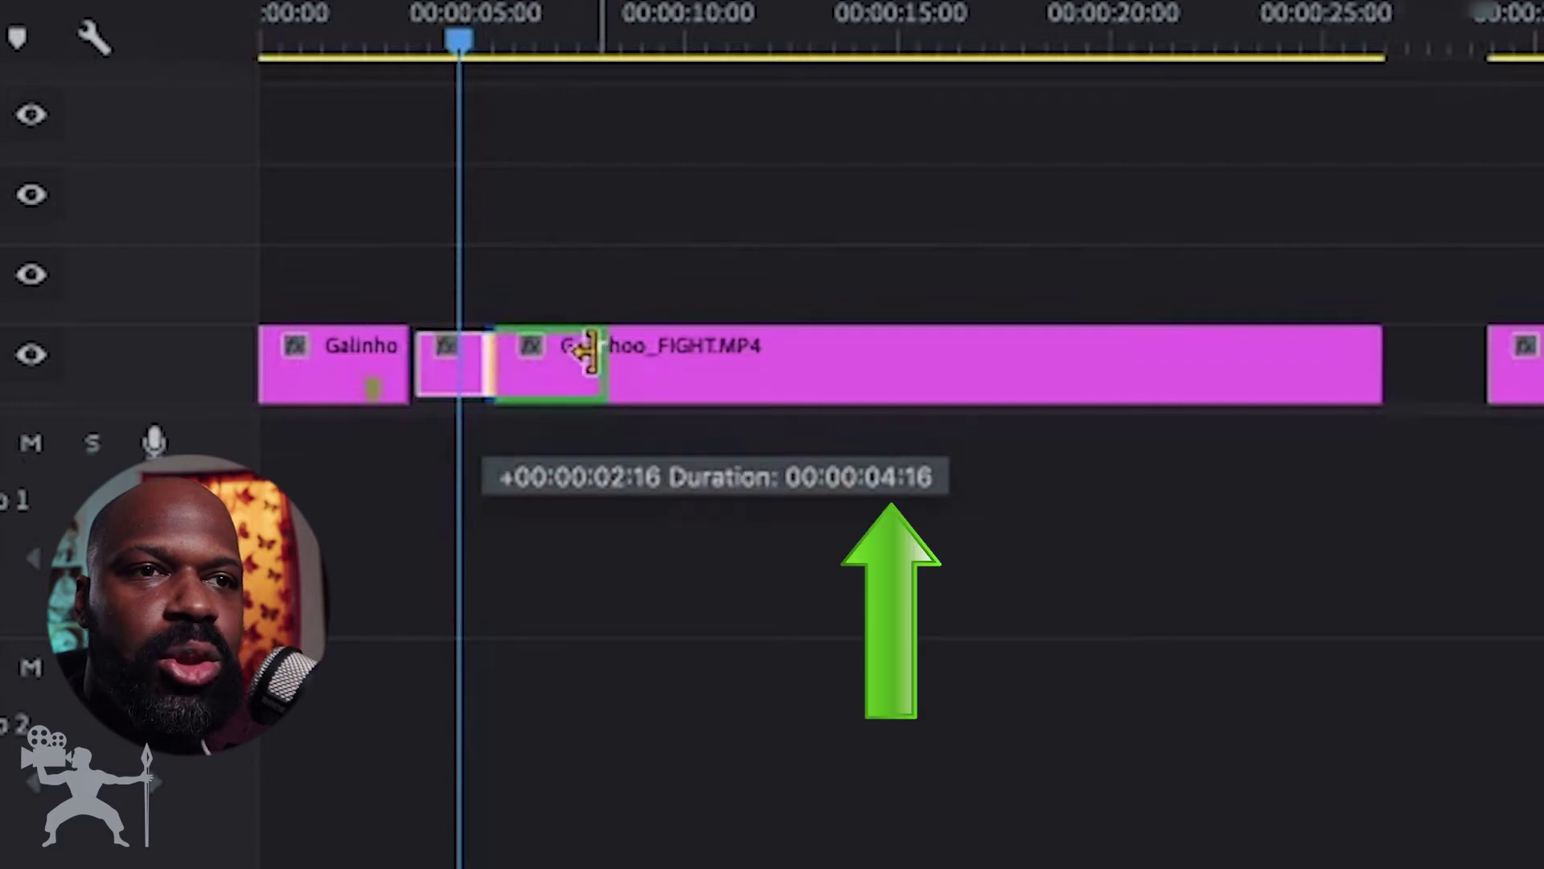
{"action": "left_click_drag", "start_coordinate": [589, 352], "coordinate": [588, 354]}
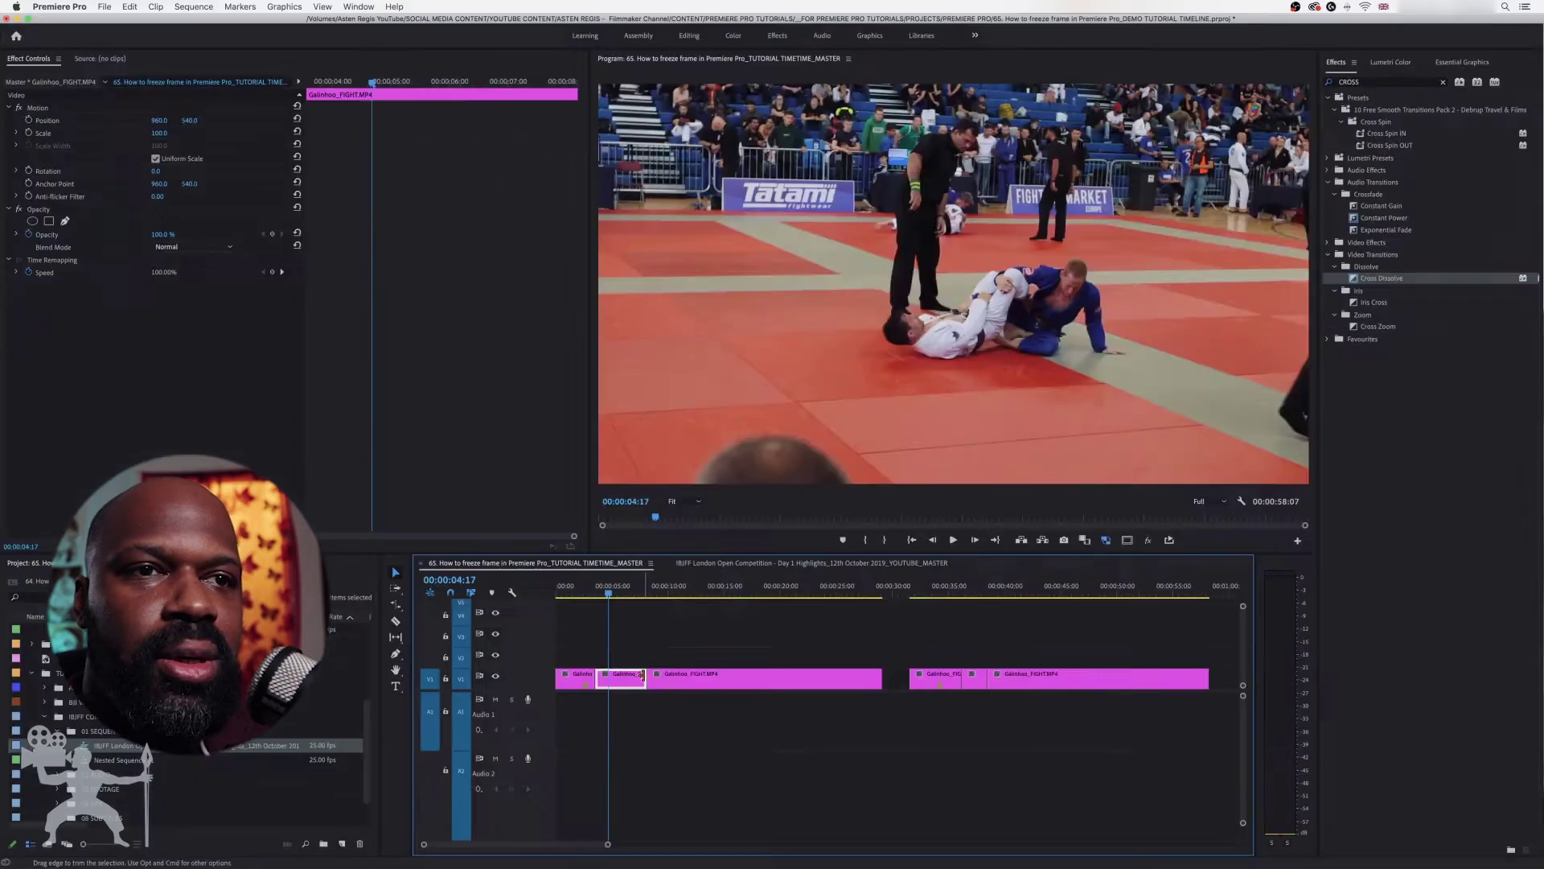
{"action": "key", "text": "space"}
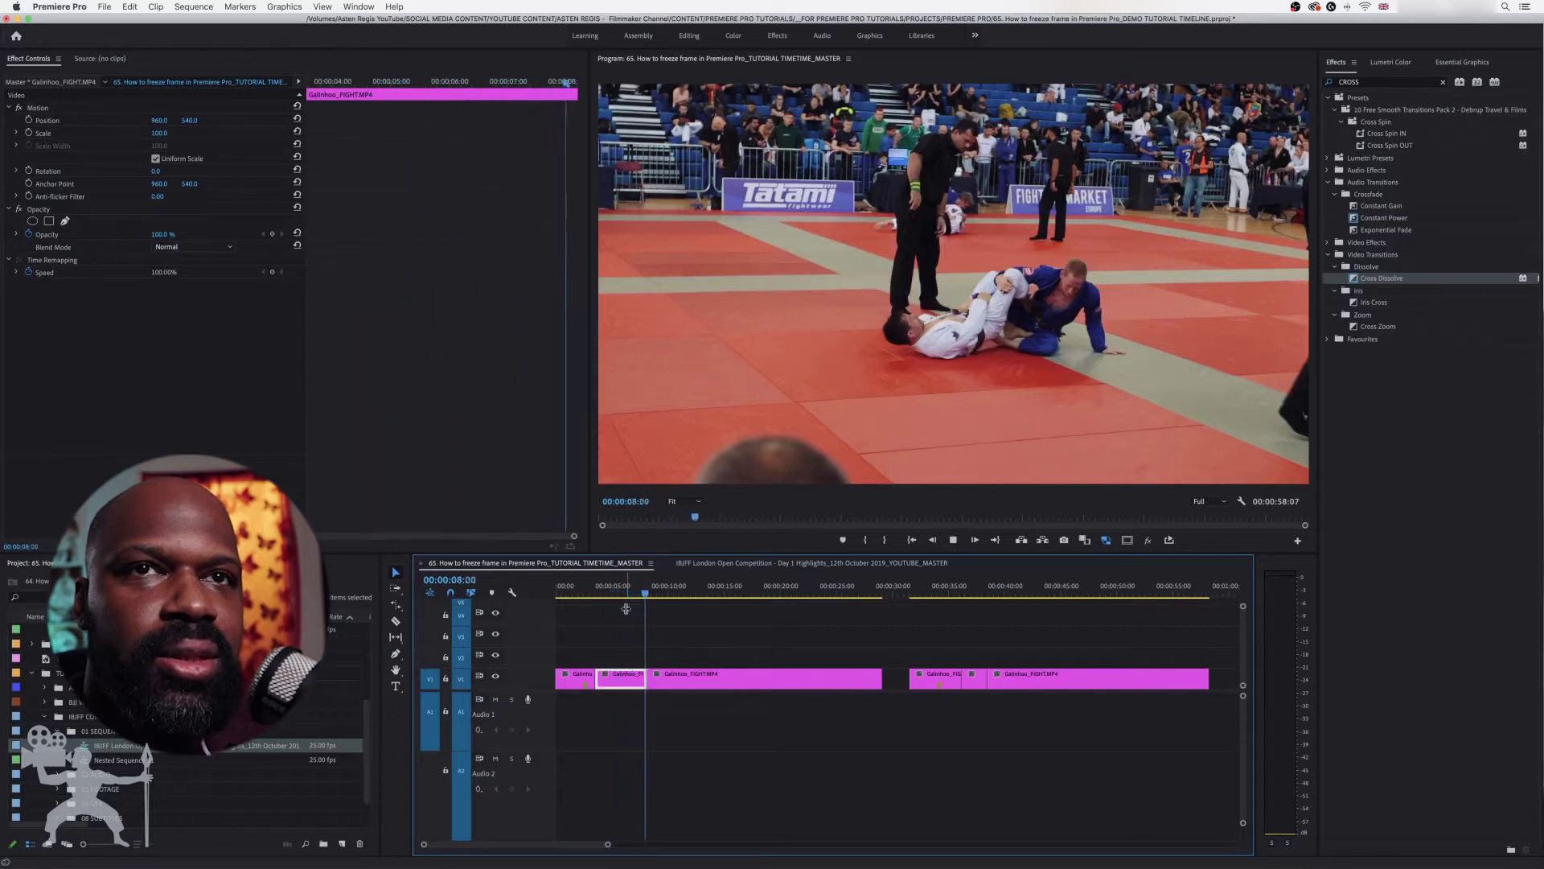
Step: Trim the held segment's end back to a duration of 00:00:01:16
{"action": "left_click", "coordinate": [651, 674]}
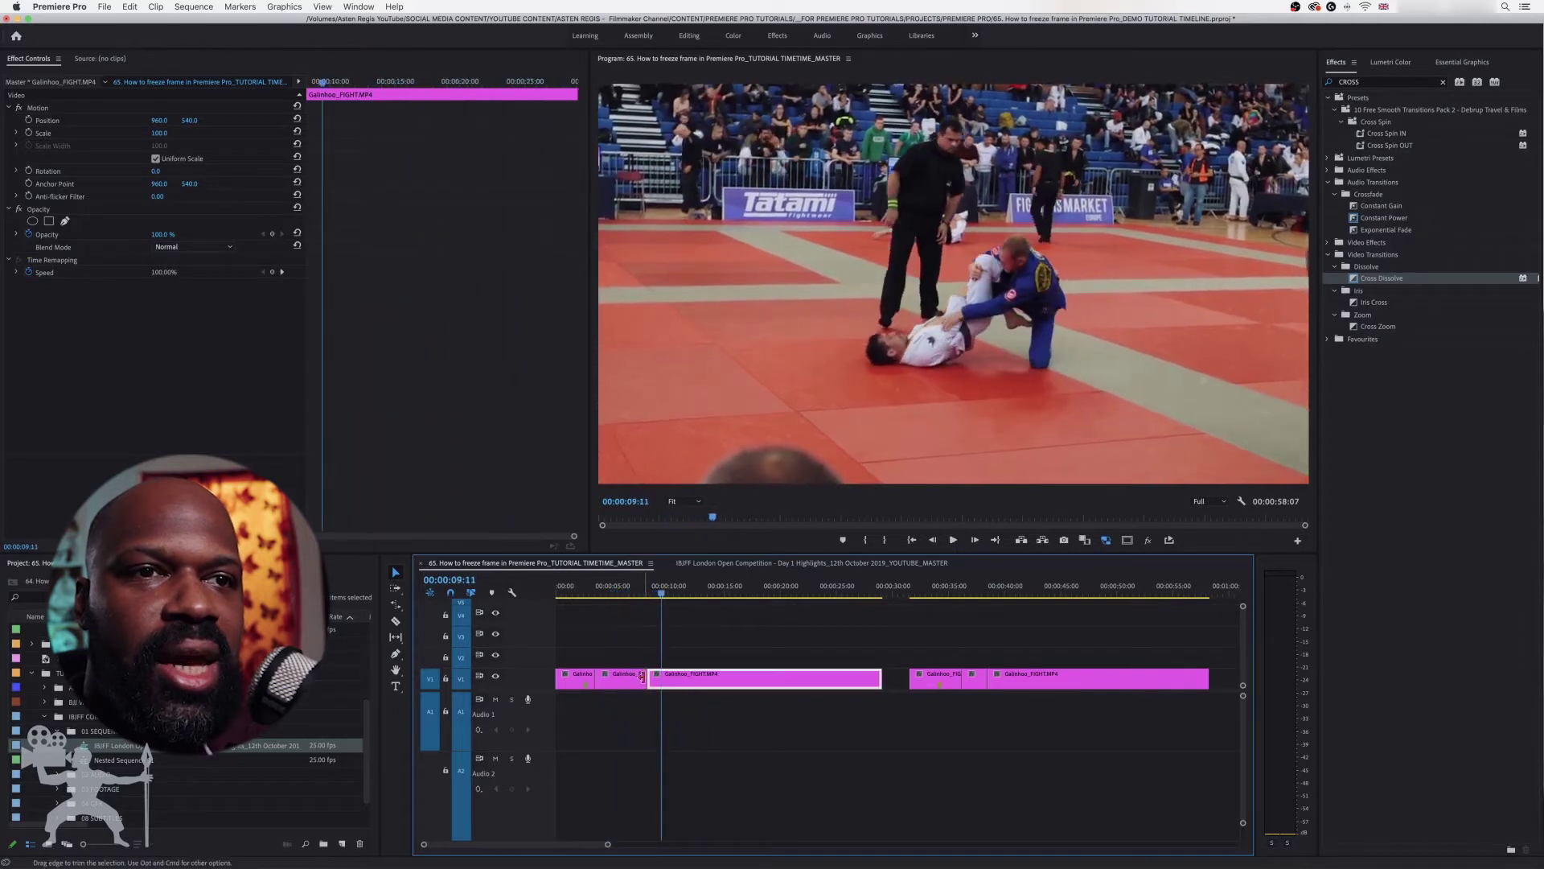
{"action": "left_click", "coordinate": [641, 676]}
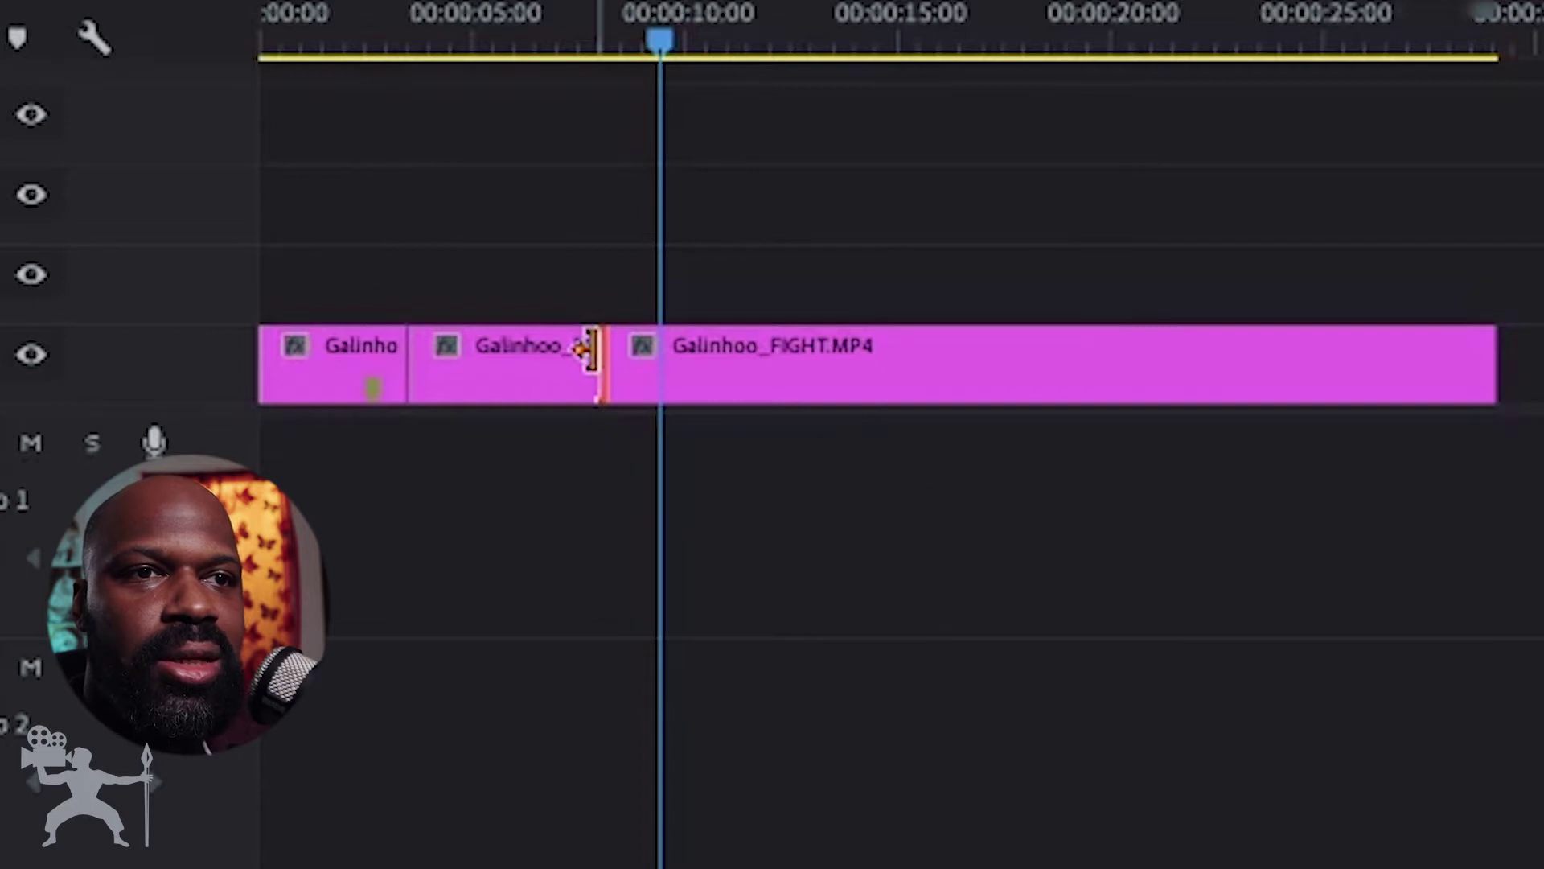
{"action": "left_click_drag", "start_coordinate": [747, 341], "coordinate": [521, 334]}
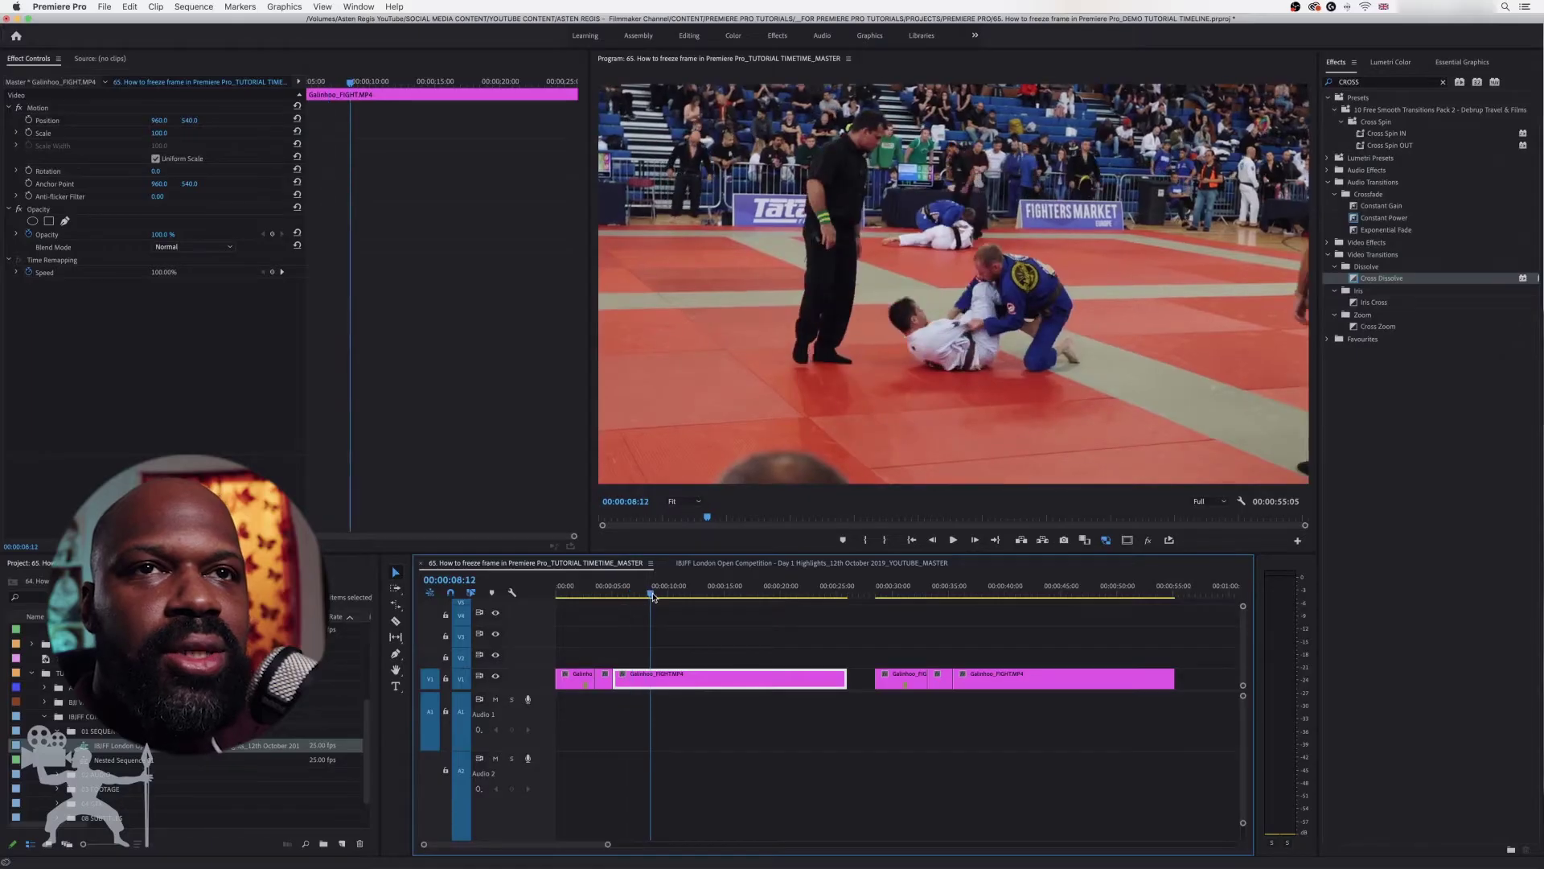
{"action": "key", "text": "space"}
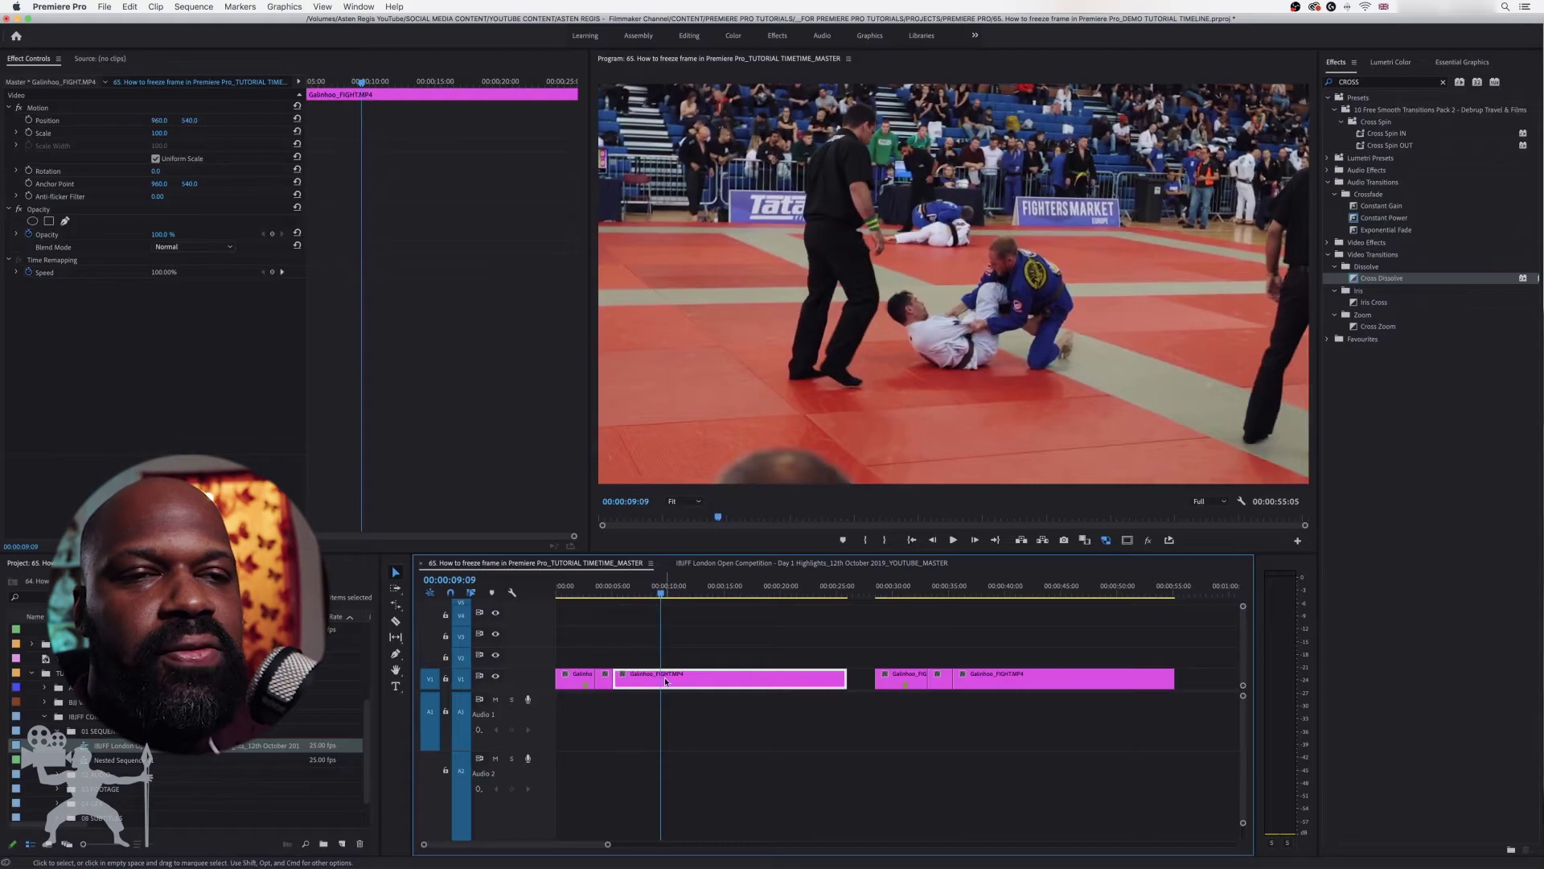
Step: Add a frame hold to the long Galinhoo_FIGHT.MP4 clip from 00:00:09:09 and review the freeze
{"action": "right_click", "coordinate": [665, 681]}
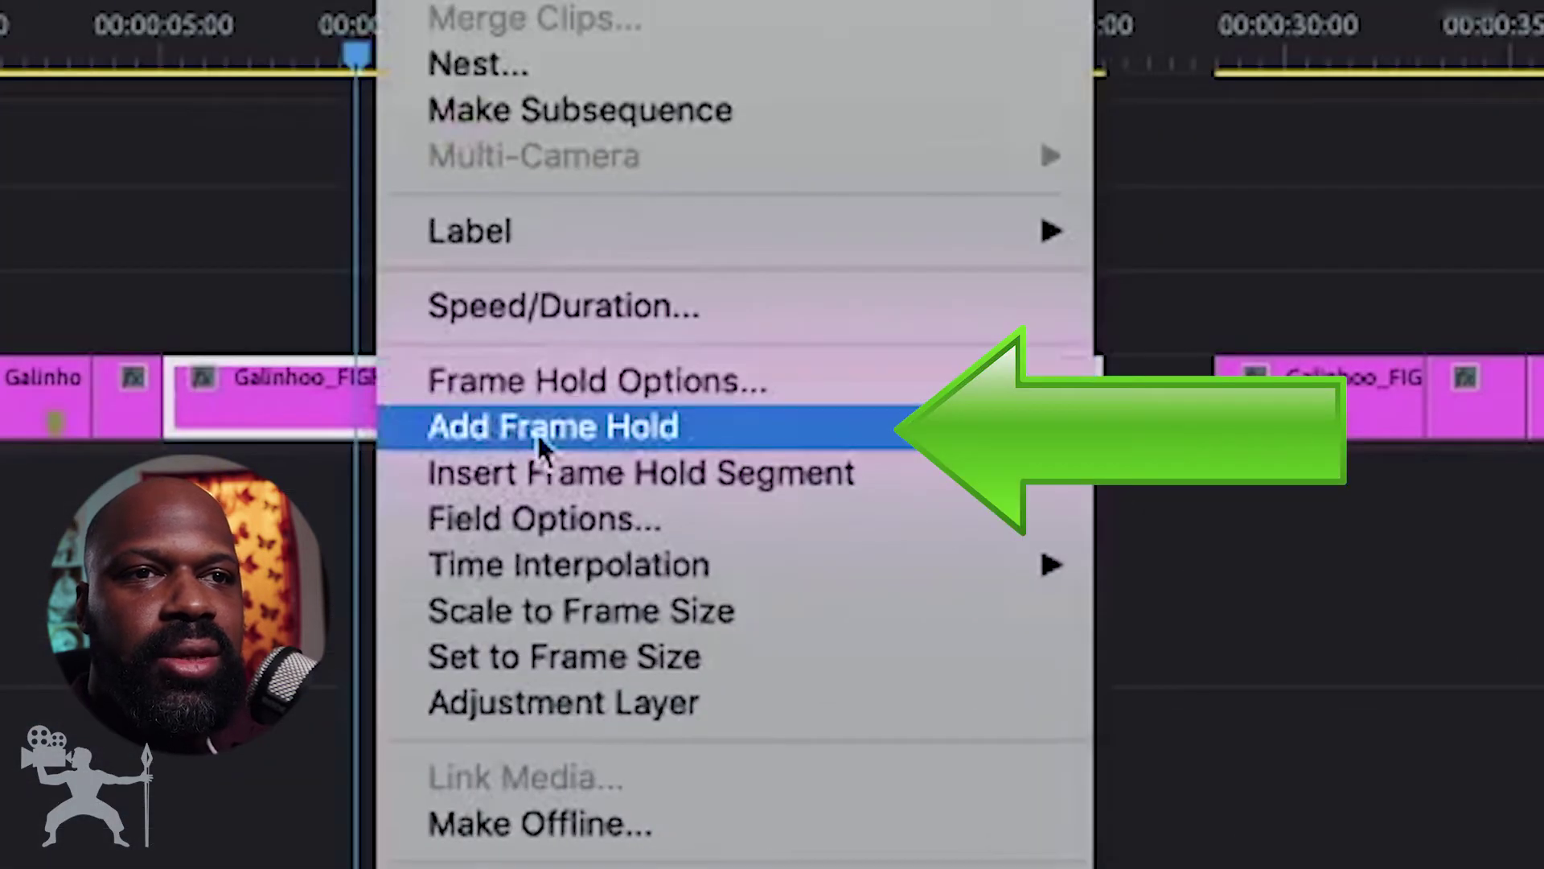
{"action": "left_click", "coordinate": [610, 435]}
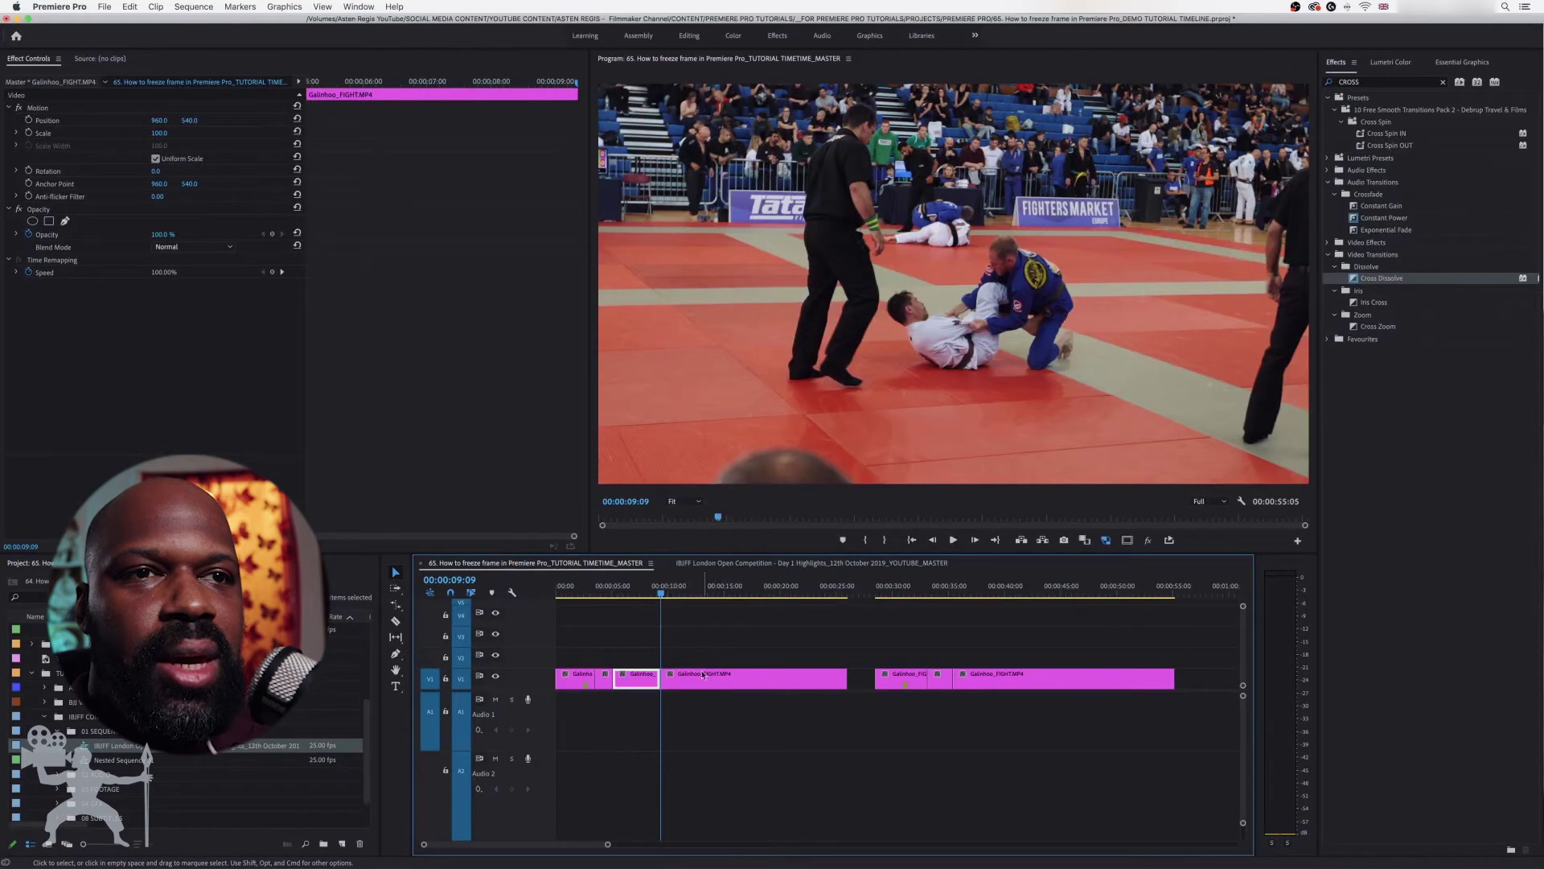
{"action": "key", "text": "space"}
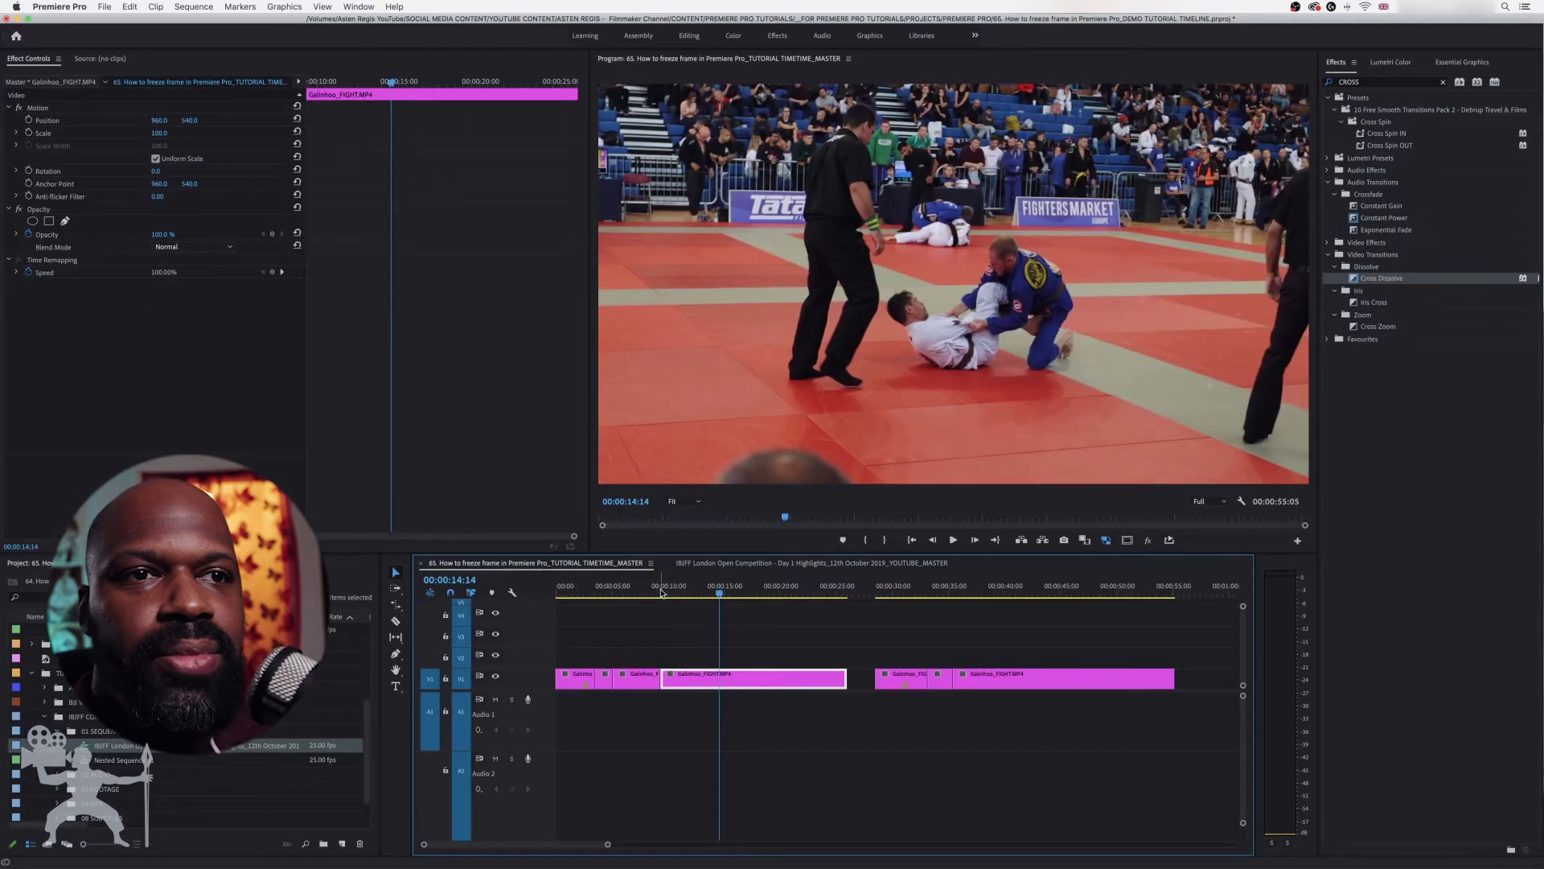
{"action": "left_click", "coordinate": [661, 592]}
{"action": "key", "text": "space"}
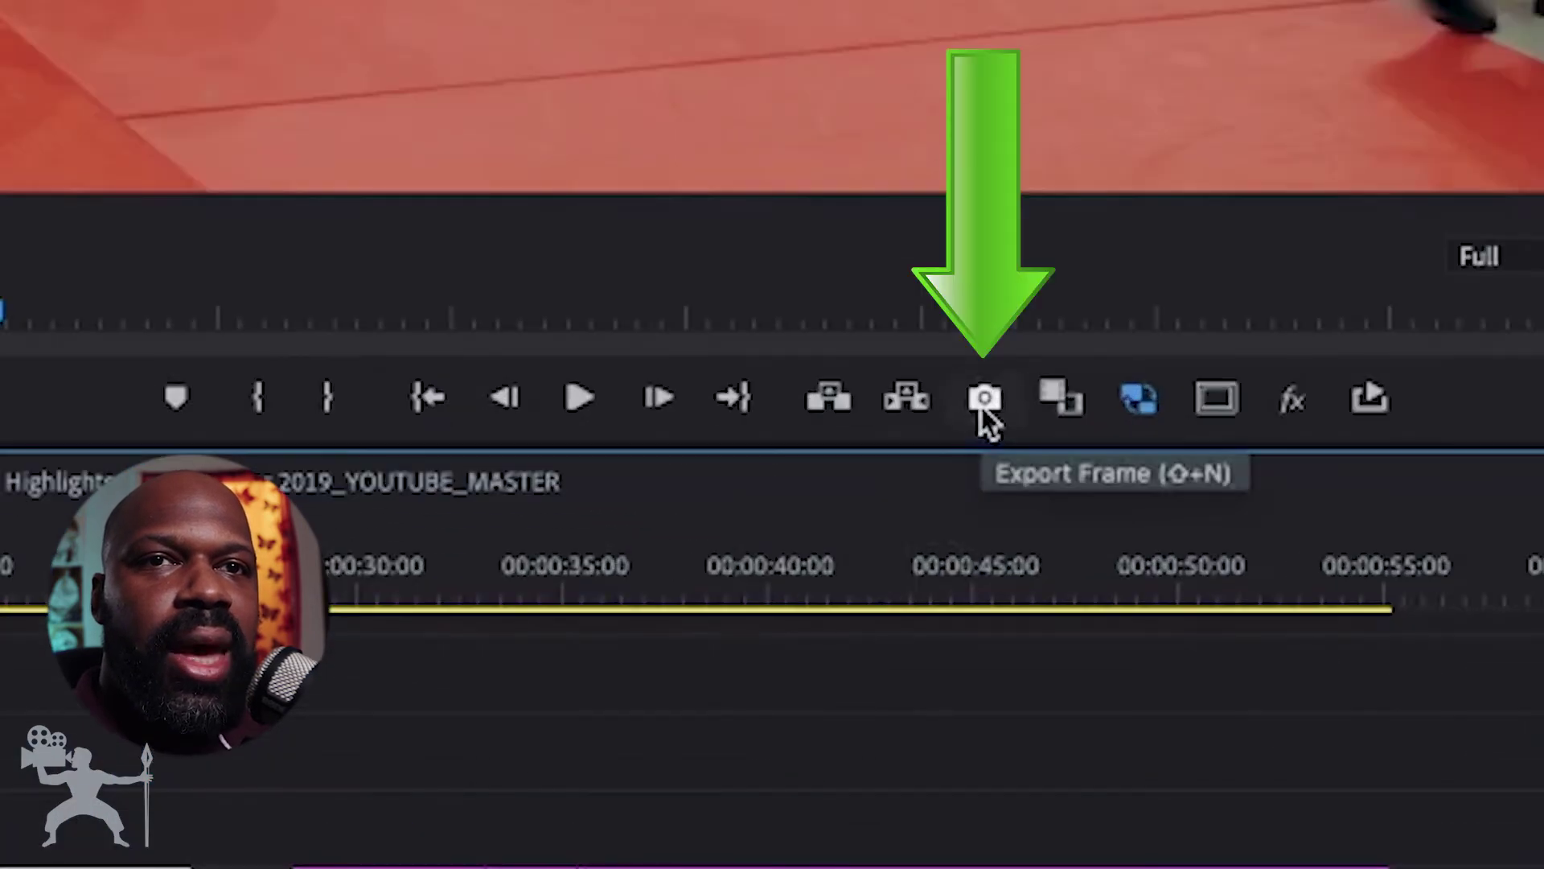
Step: Export the current frame as JPEG 'BJJ' to the Desktop, importing it into the project
{"action": "left_click", "coordinate": [982, 406]}
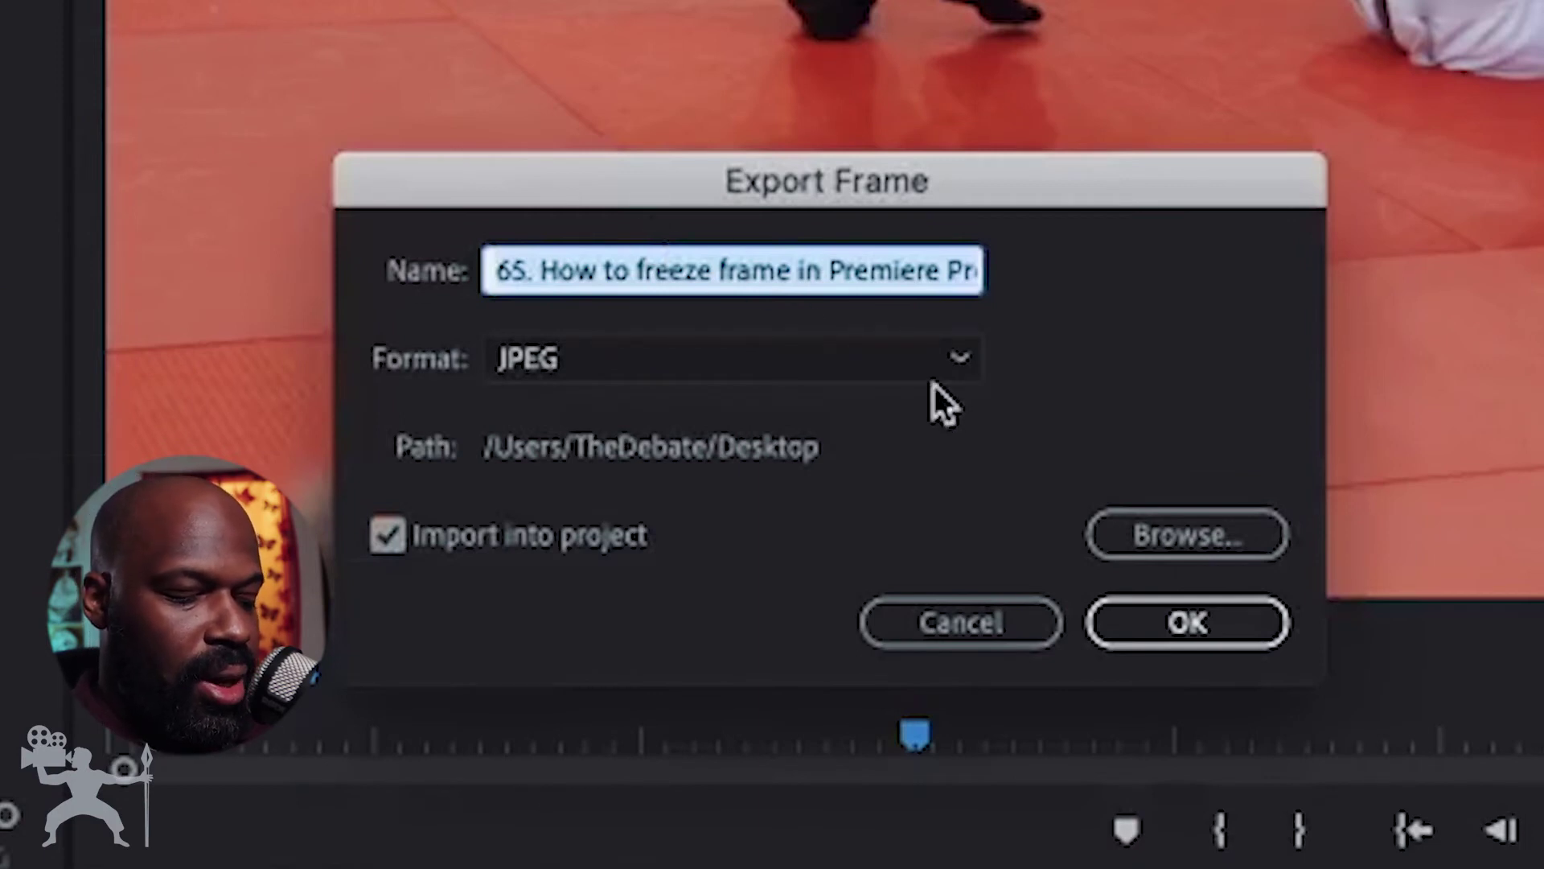
{"action": "type", "text": "BJJ"}
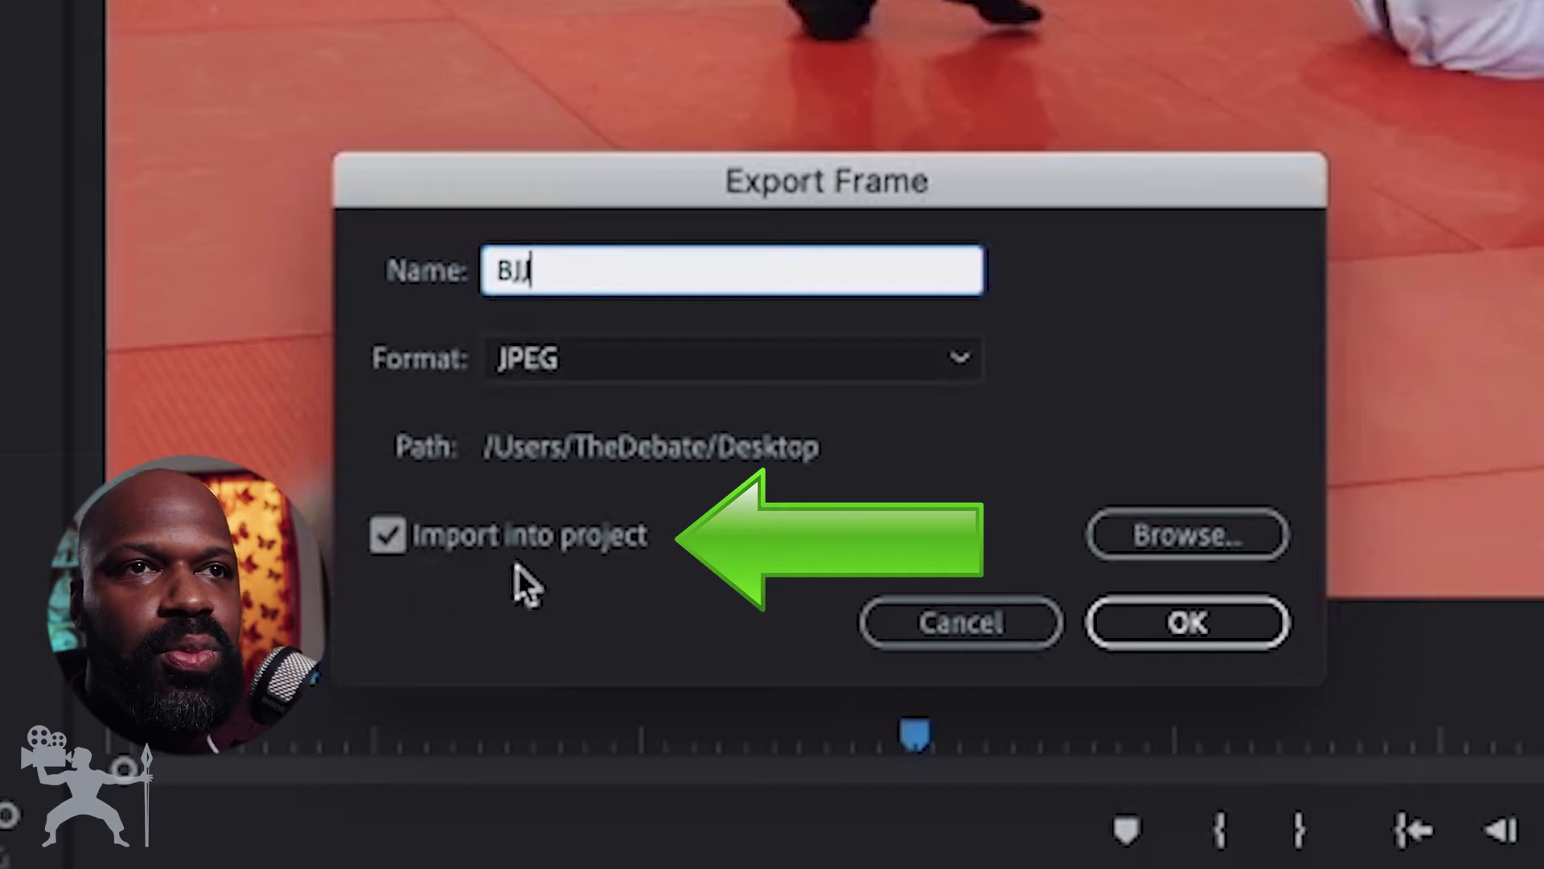
{"action": "left_click", "coordinate": [1128, 540]}
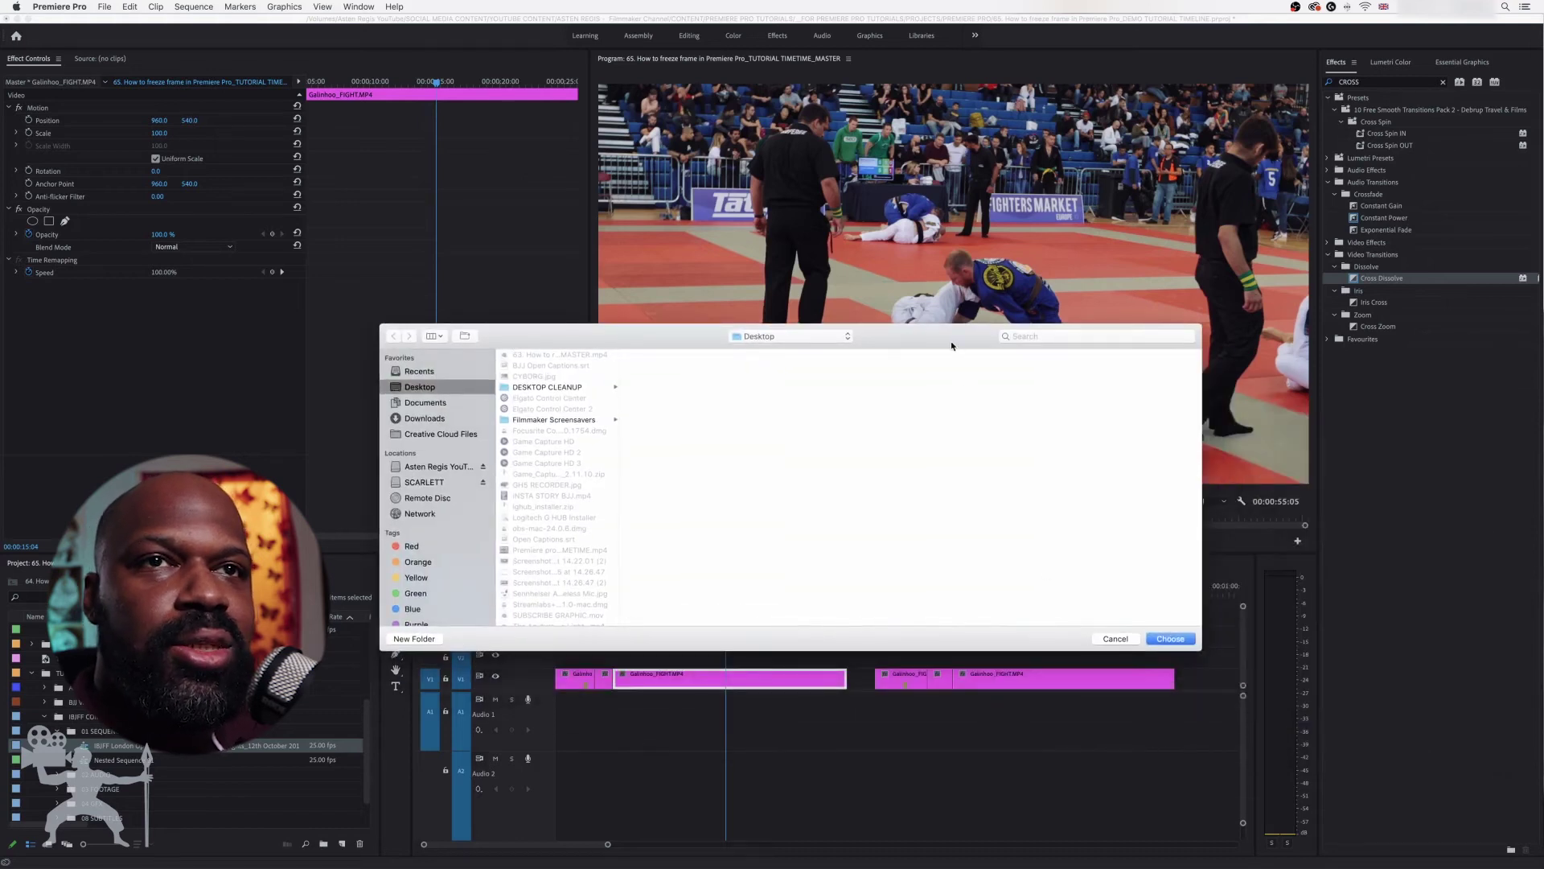
{"action": "left_click", "coordinate": [1070, 528]}
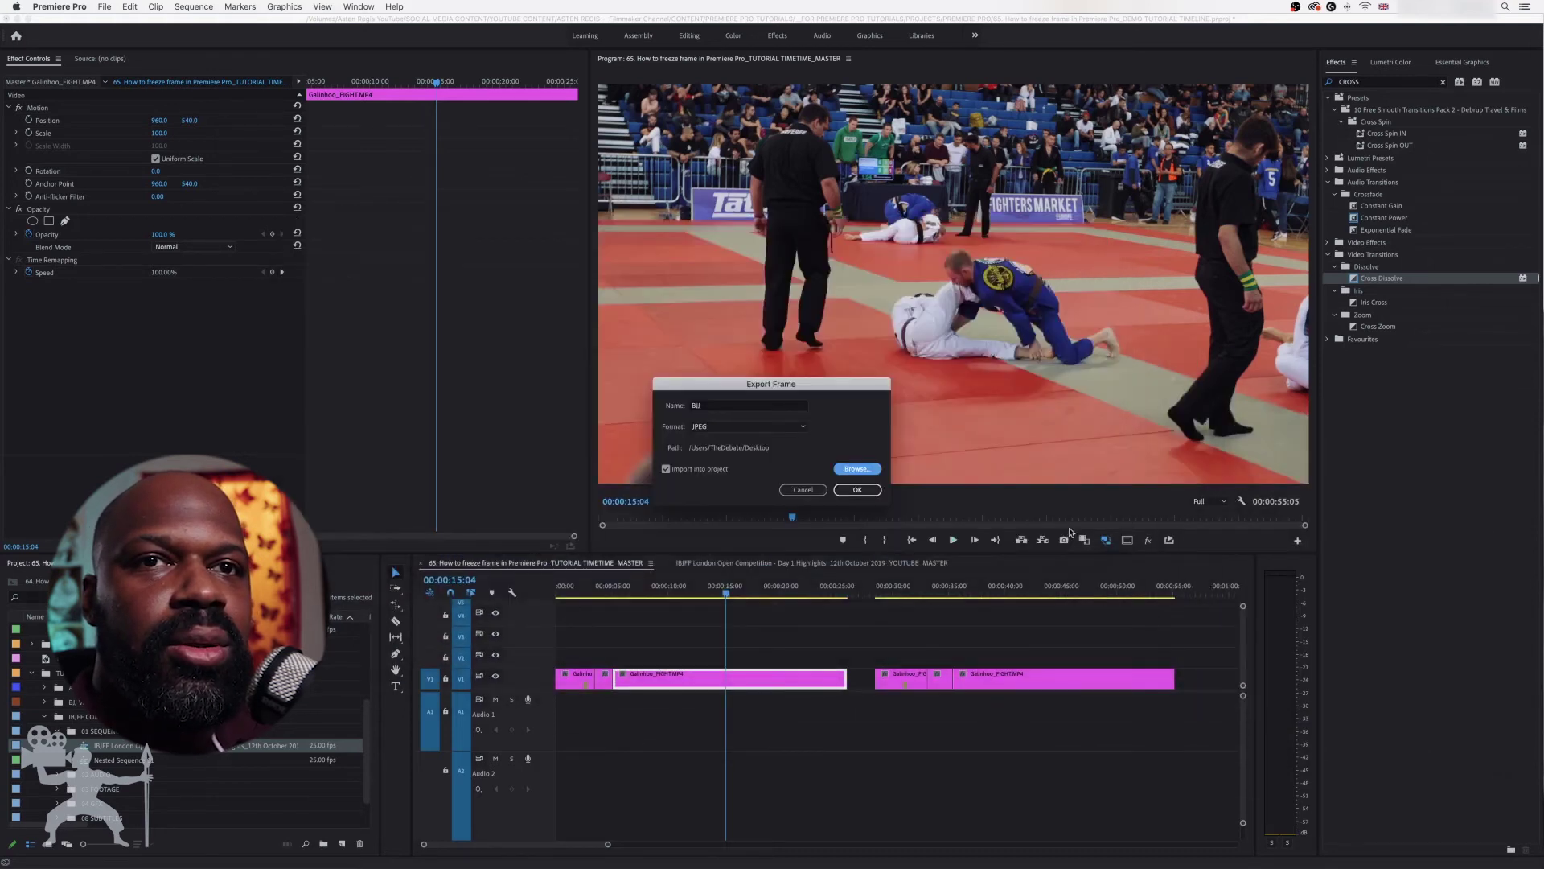
{"action": "left_click", "coordinate": [858, 489]}
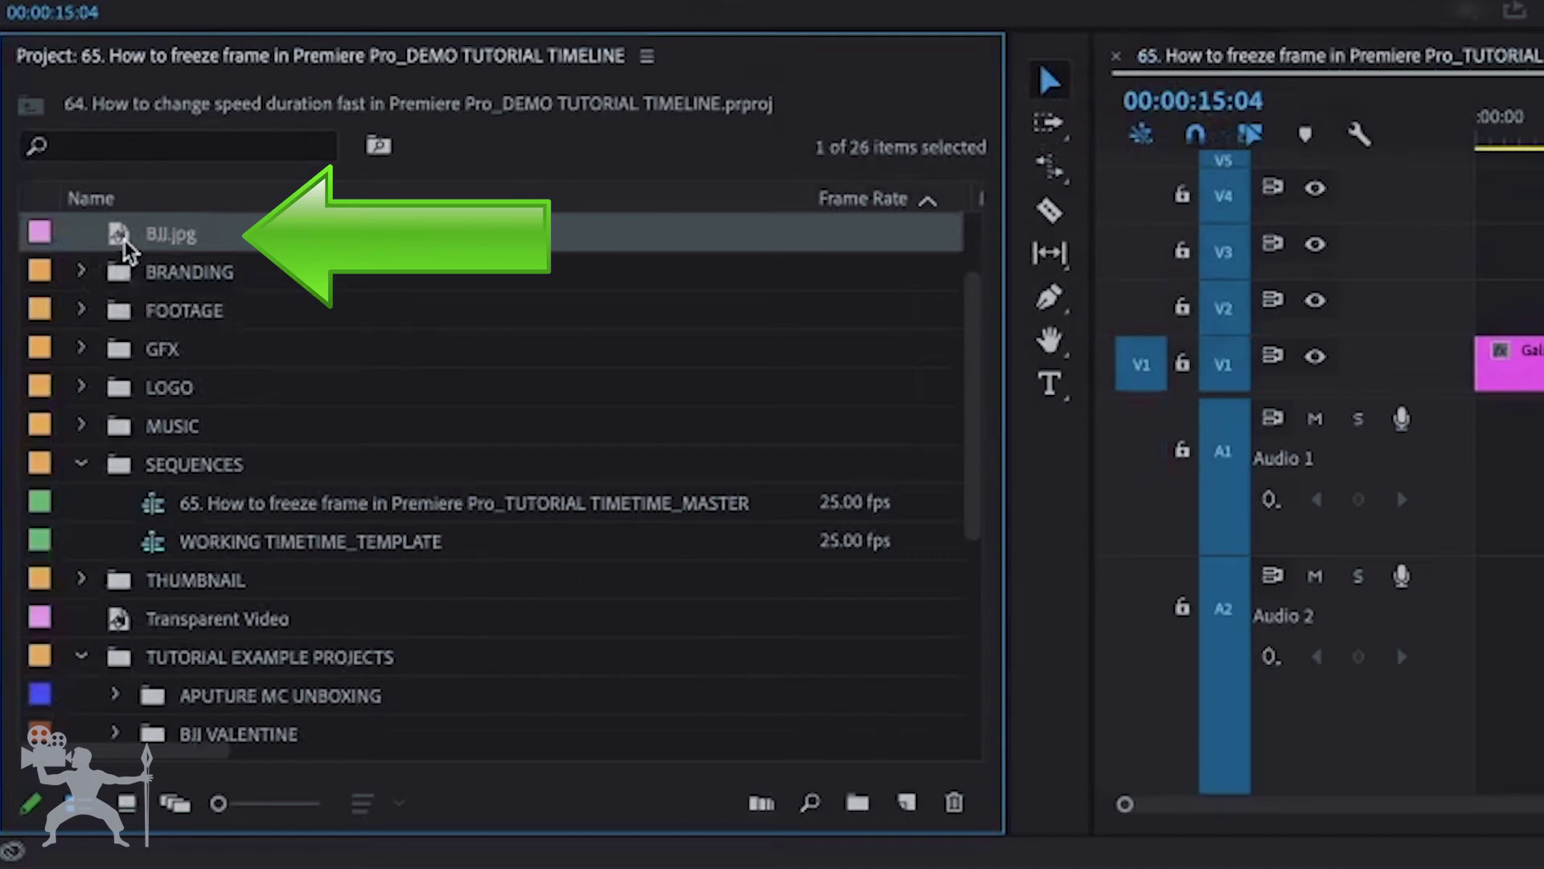
Step: Place BJJ.jpg on the track above the long fight clip and play it back
{"action": "left_click_drag", "start_coordinate": [119, 237], "coordinate": [1543, 346]}
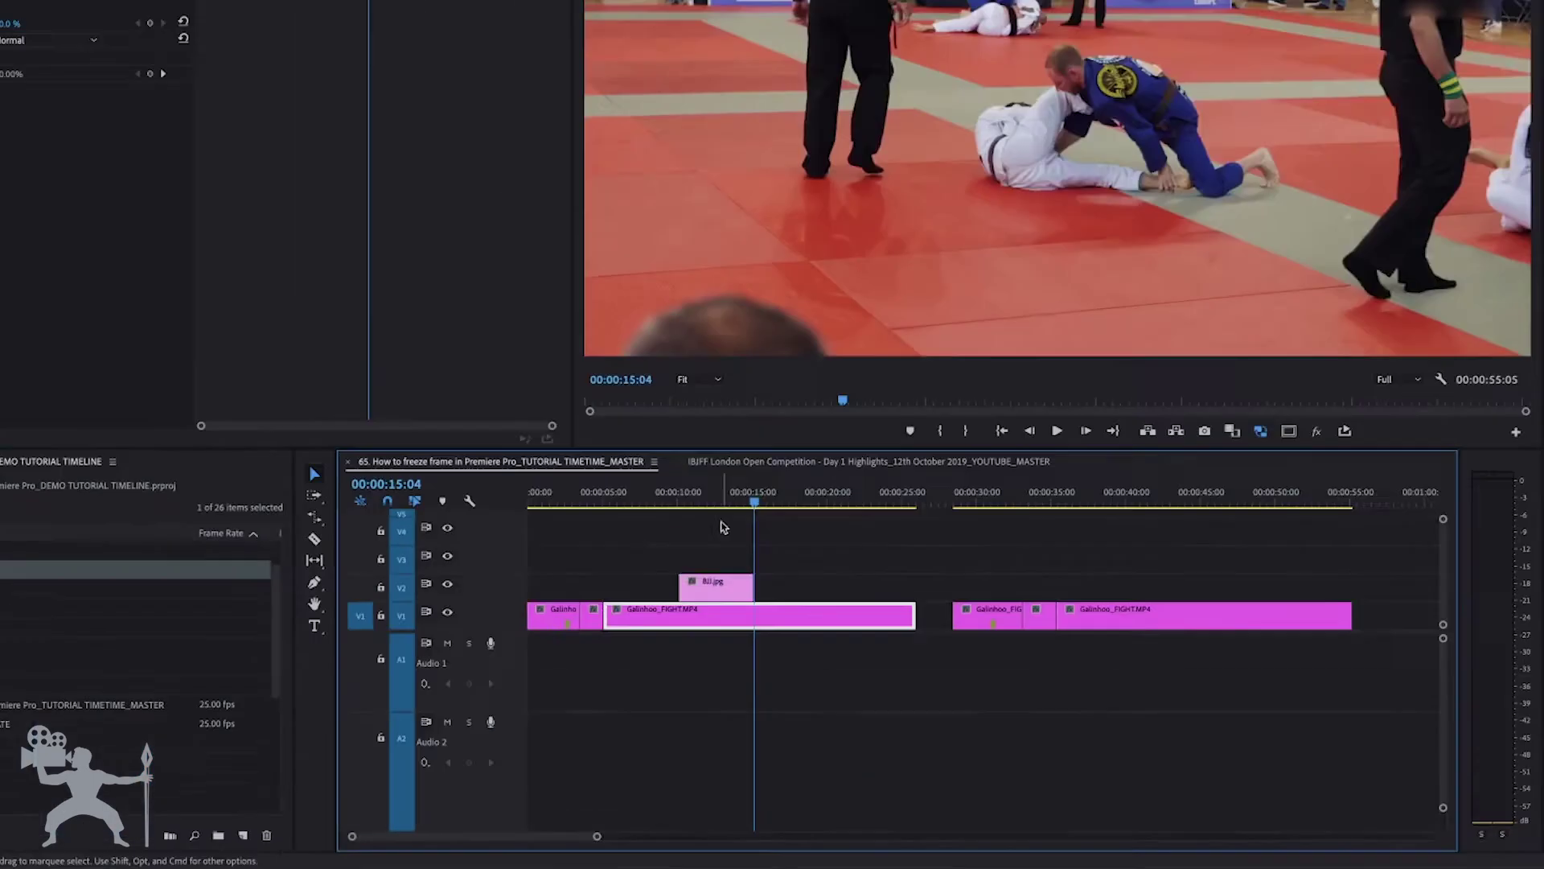
{"action": "left_click", "coordinate": [707, 503]}
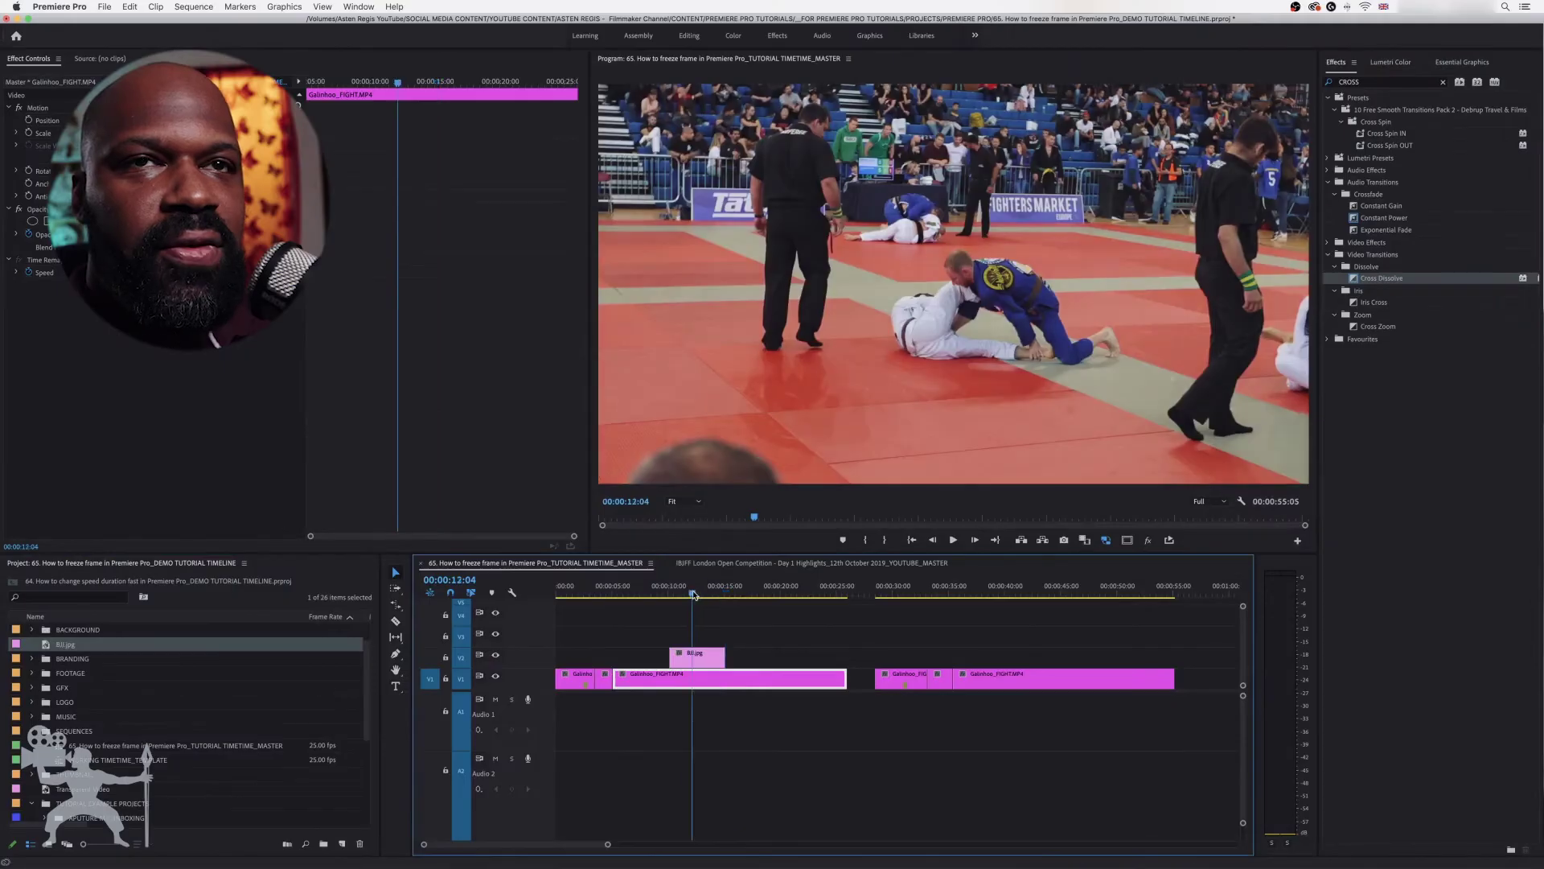
{"action": "key", "text": "space"}
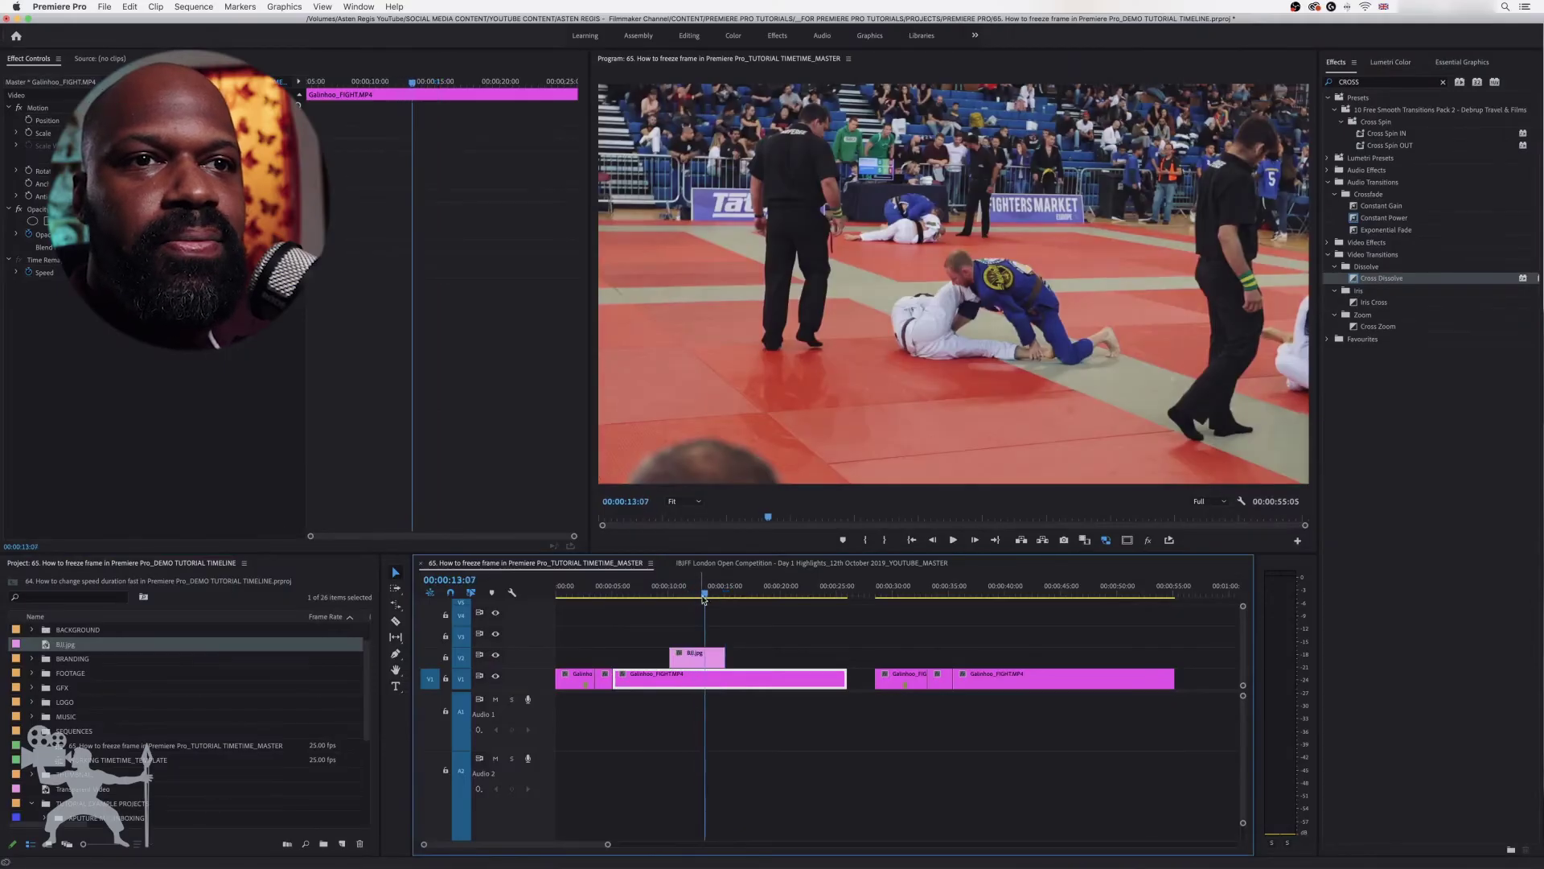
{"action": "left_click", "coordinate": [691, 658]}
{"action": "right_click", "coordinate": [692, 660]}
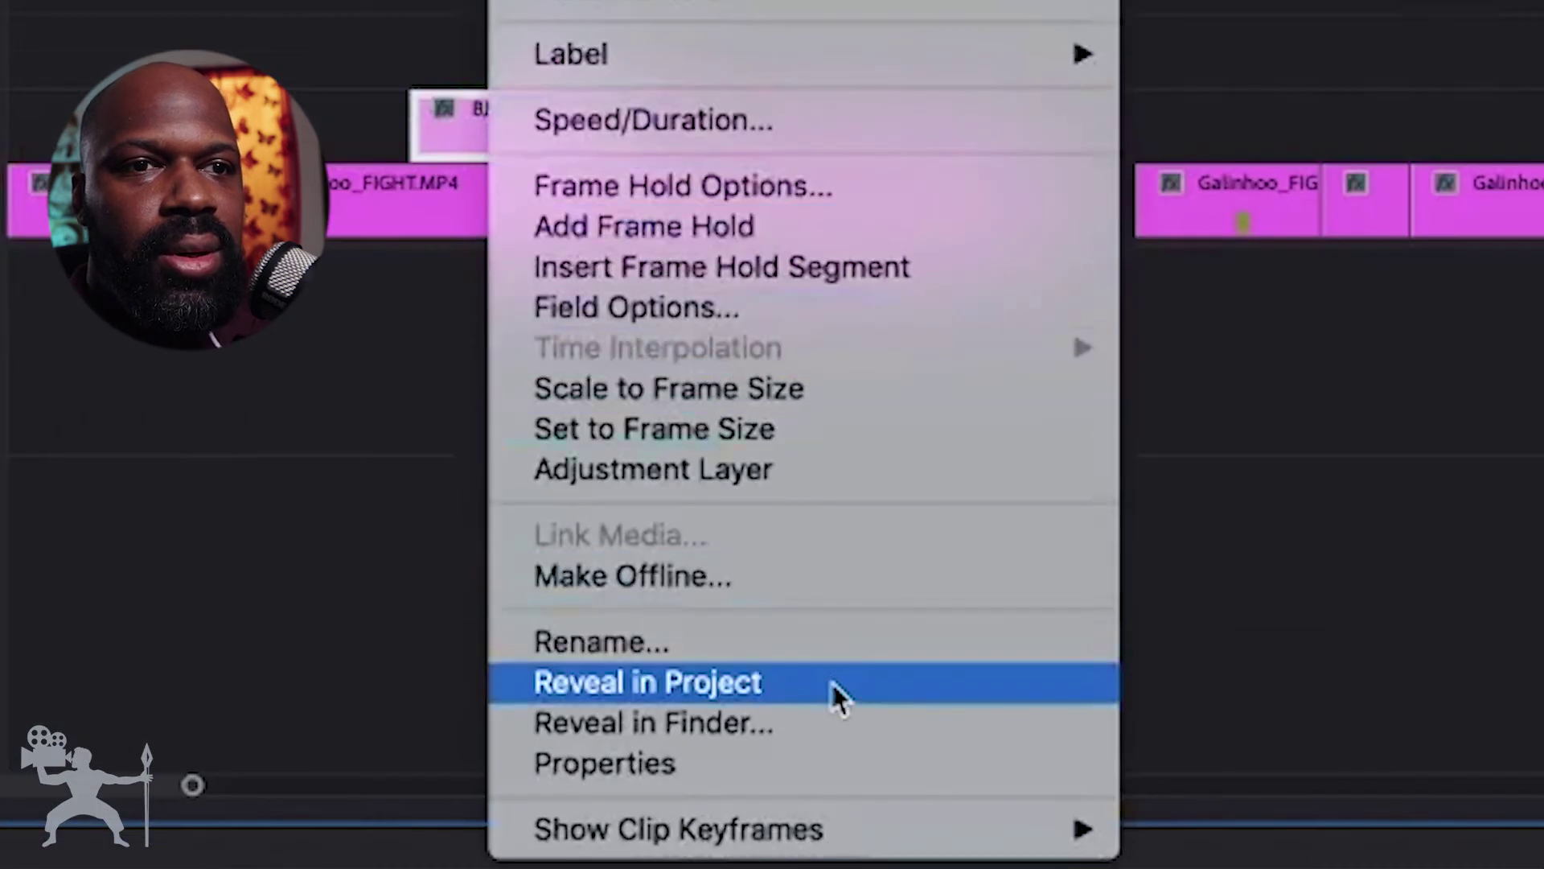
Step: Reveal BJJ.jpg in the Desktop folder in Finder and Quick Look it
{"action": "left_click", "coordinate": [838, 717]}
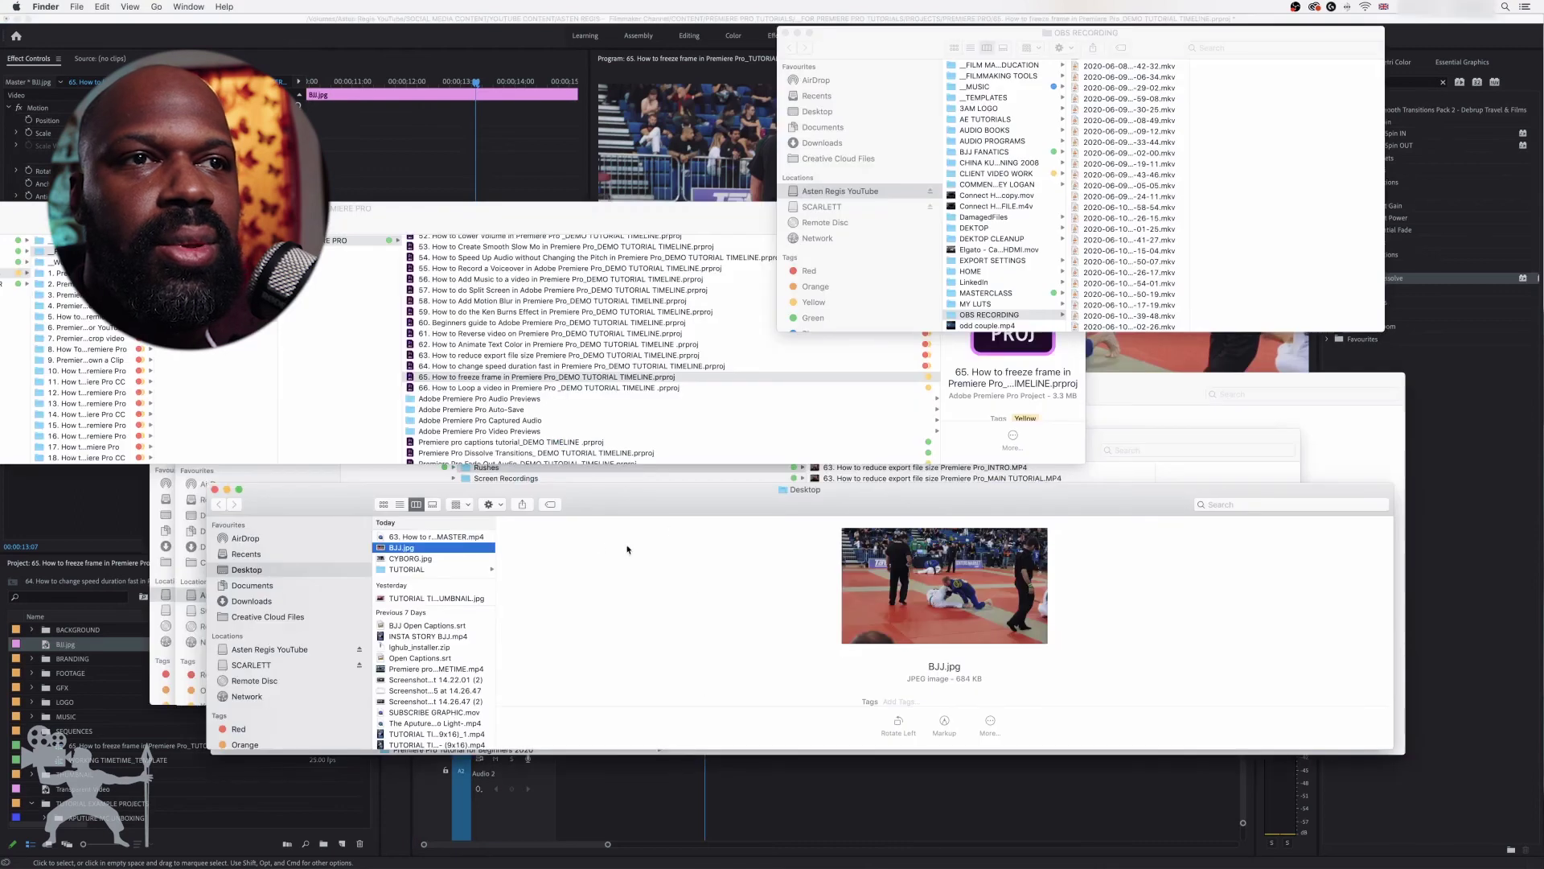
{"action": "left_click_drag", "start_coordinate": [609, 510], "coordinate": [638, 222]}
{"action": "key", "text": "space"}
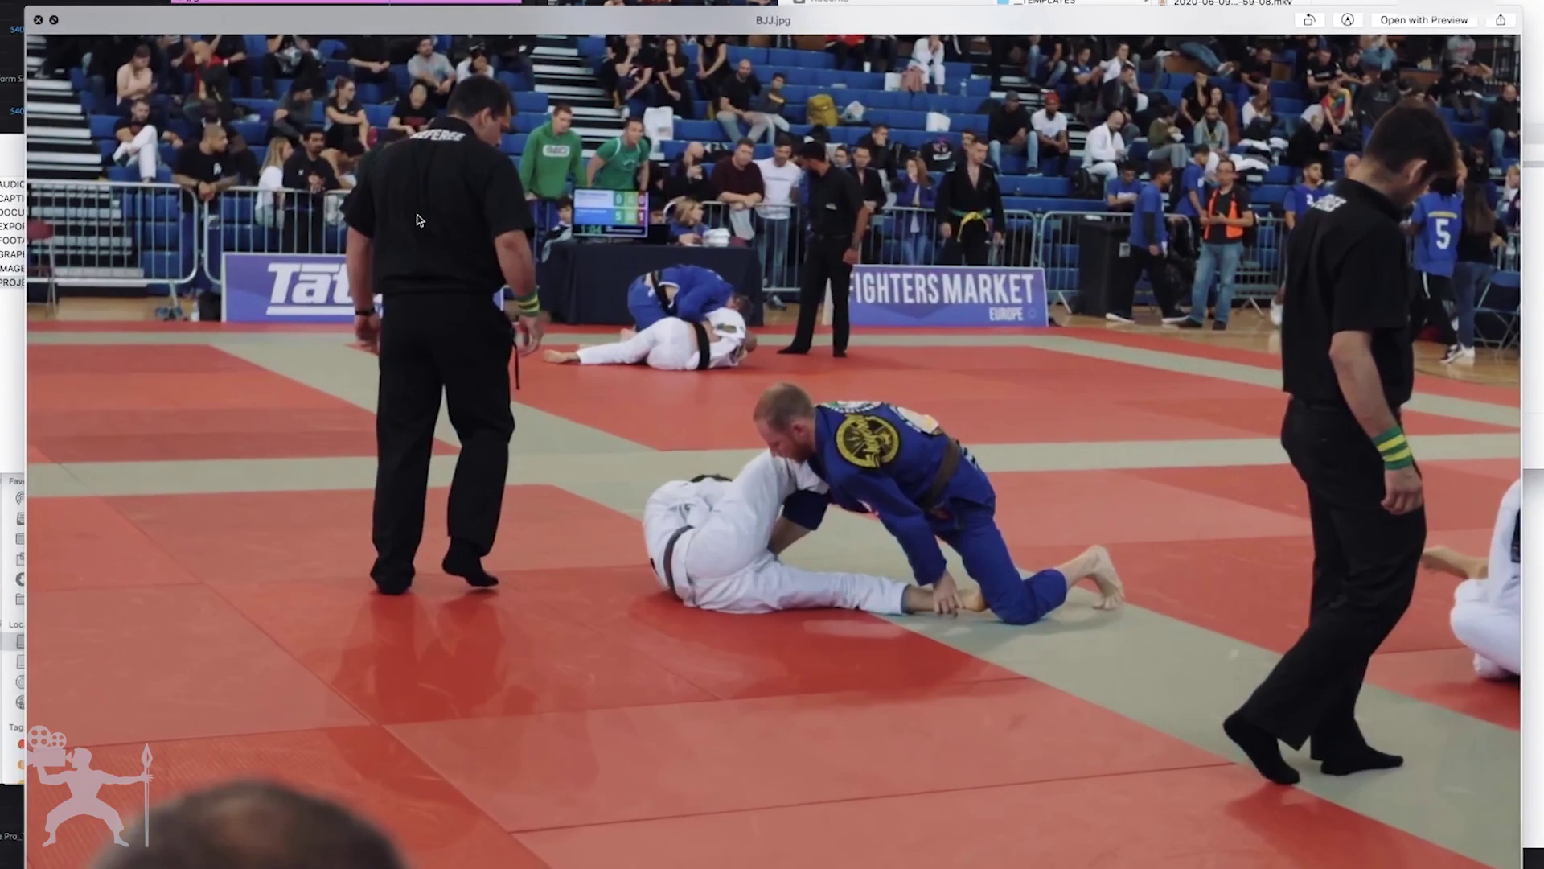